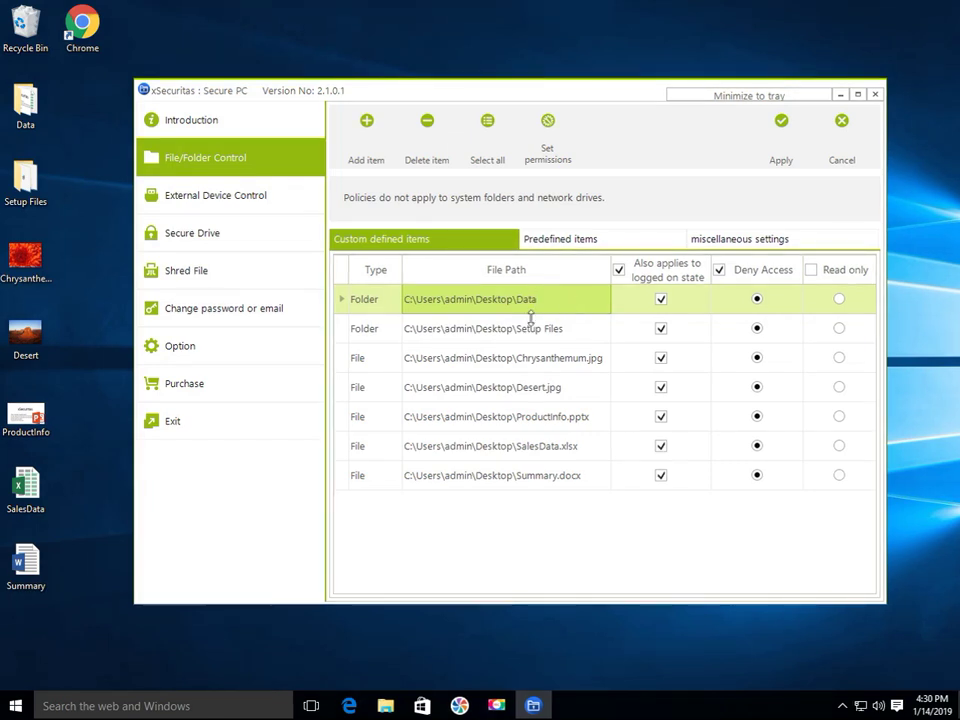
- Open File Explorer showing This PC
{"action": "left_click", "coordinate": [385, 706]}
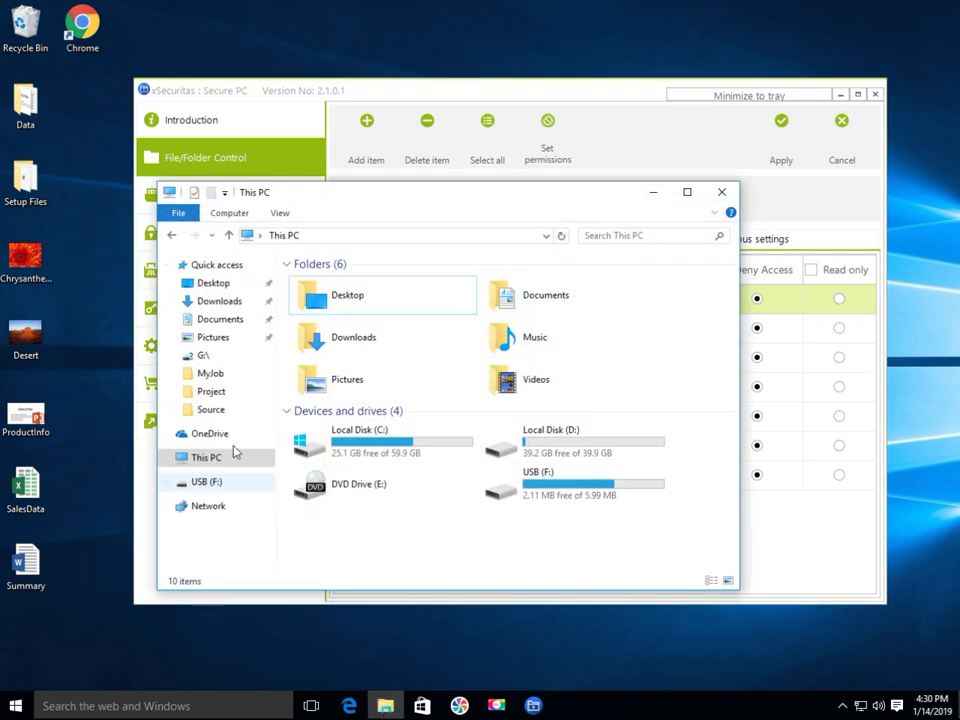
- Browse the Desktop, Downloads, Documents and Pictures folders, ending on USB (F:)
{"action": "left_click", "coordinate": [214, 284]}
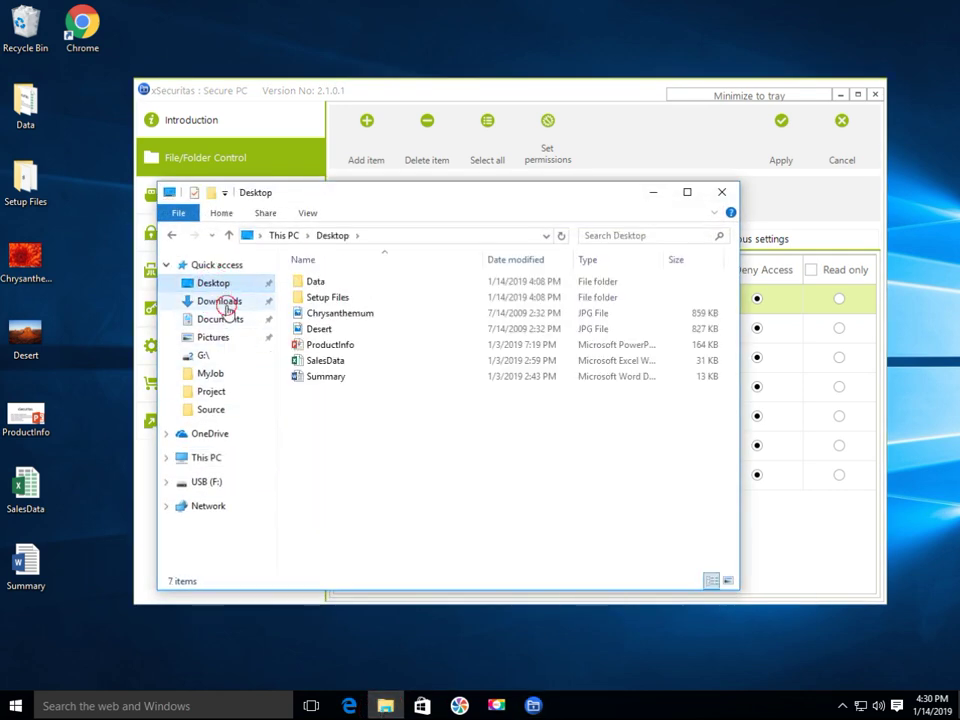
{"action": "left_click", "coordinate": [226, 302]}
{"action": "left_click", "coordinate": [226, 319]}
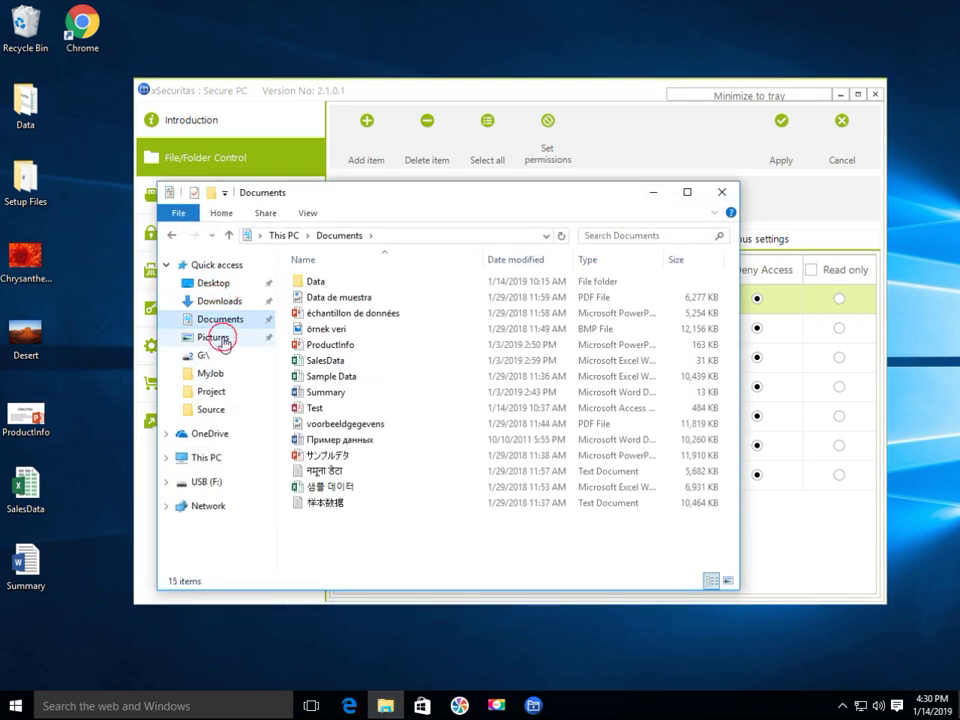
{"action": "left_click", "coordinate": [222, 338]}
{"action": "left_click", "coordinate": [212, 482]}
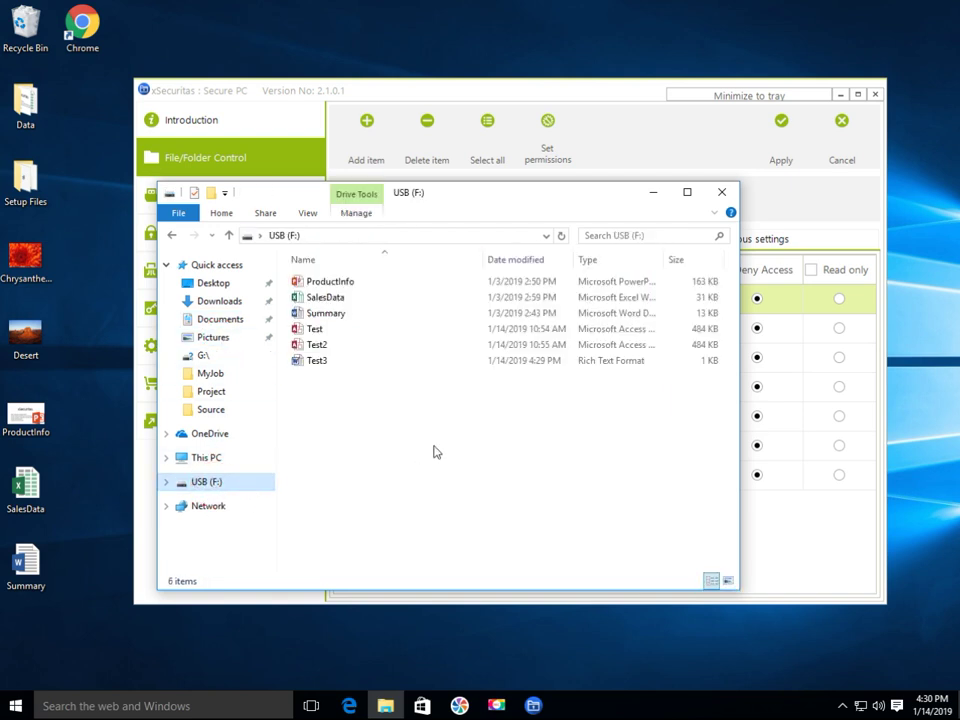
- Create a new Microsoft Access database named Test4 on USB (F:), then launch Microsoft Edge
{"action": "right_click", "coordinate": [329, 445]}
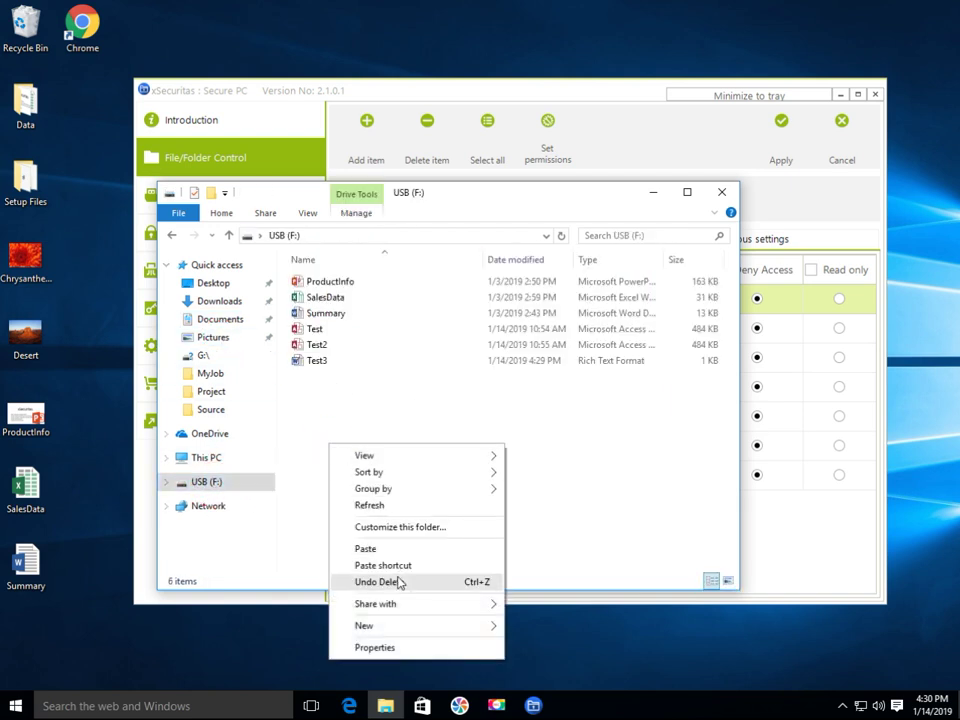
{"action": "mouse_move", "coordinate": [467, 626]}
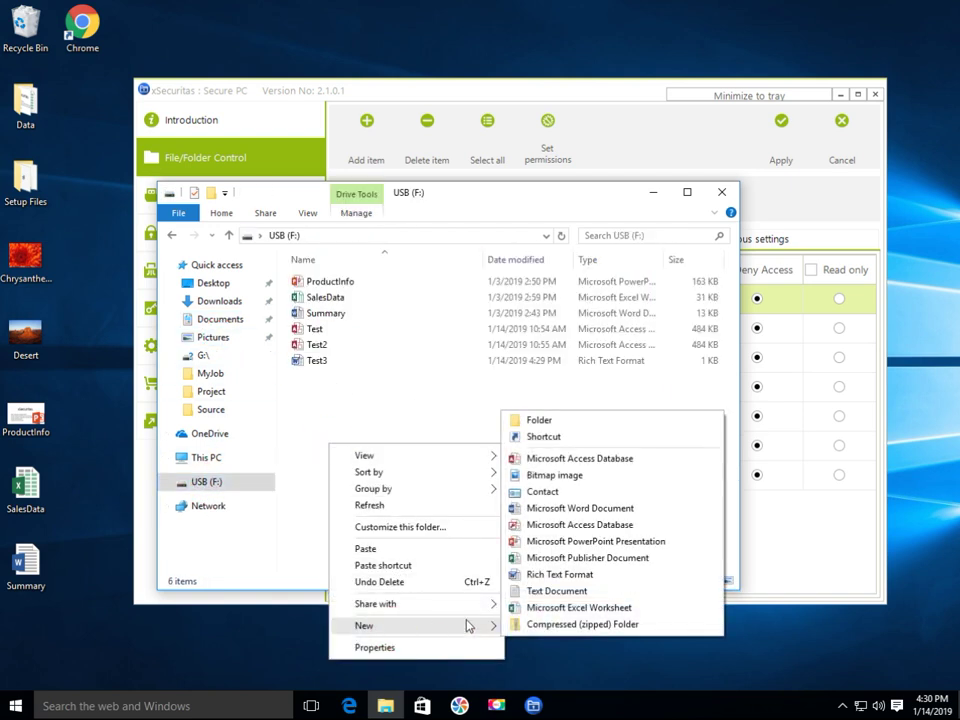
{"action": "left_click", "coordinate": [545, 458]}
{"action": "type", "text": "Test4"}
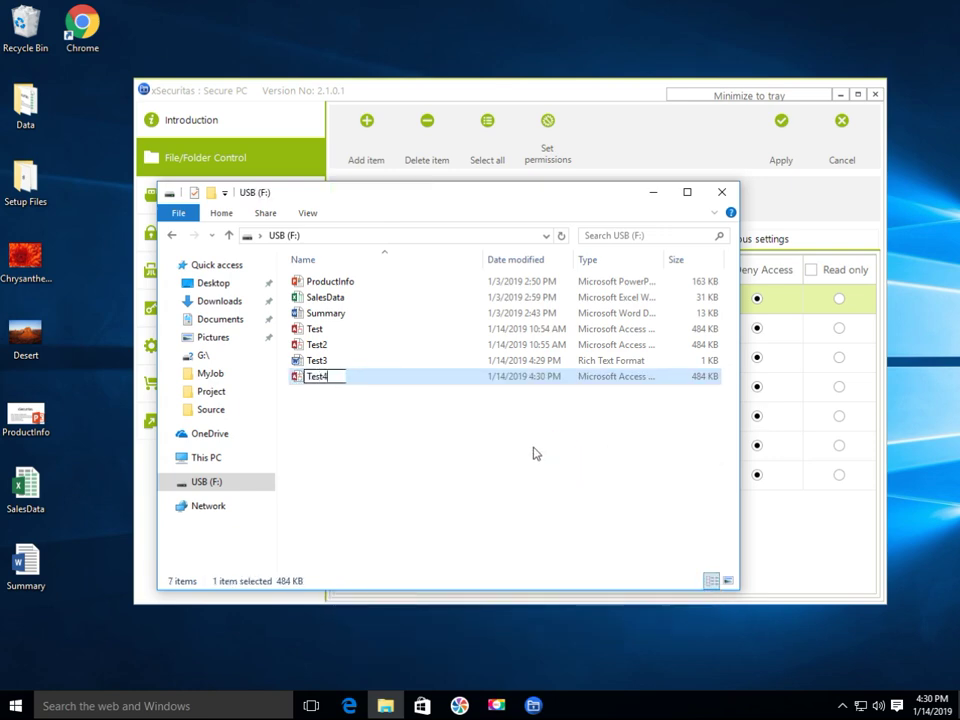
{"action": "left_click", "coordinate": [478, 540]}
{"action": "left_click", "coordinate": [352, 706]}
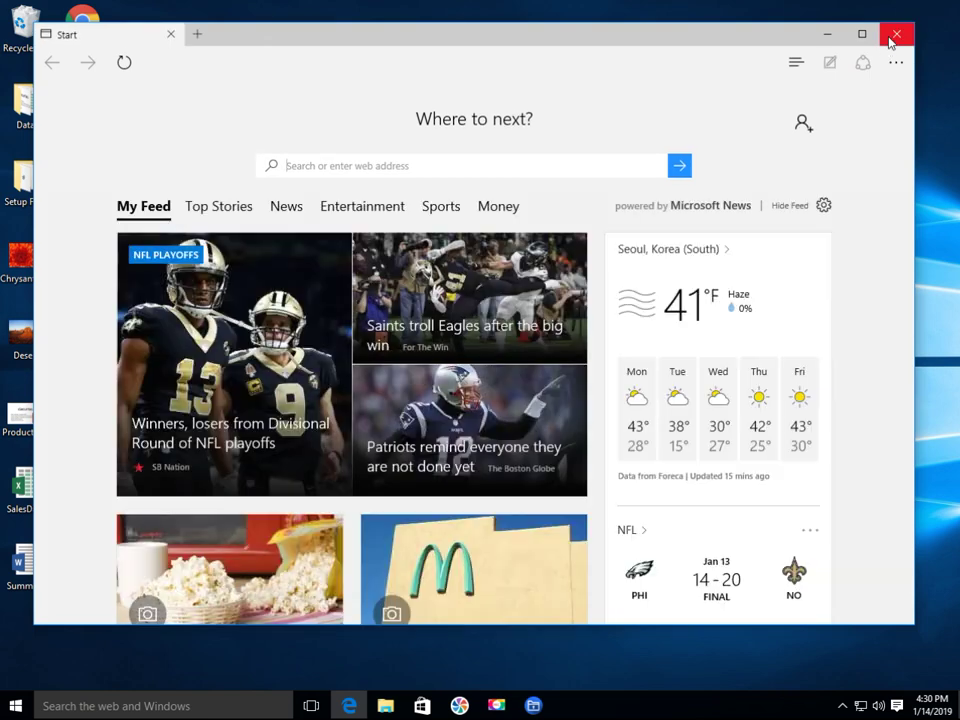
{"action": "left_click", "coordinate": [891, 38]}
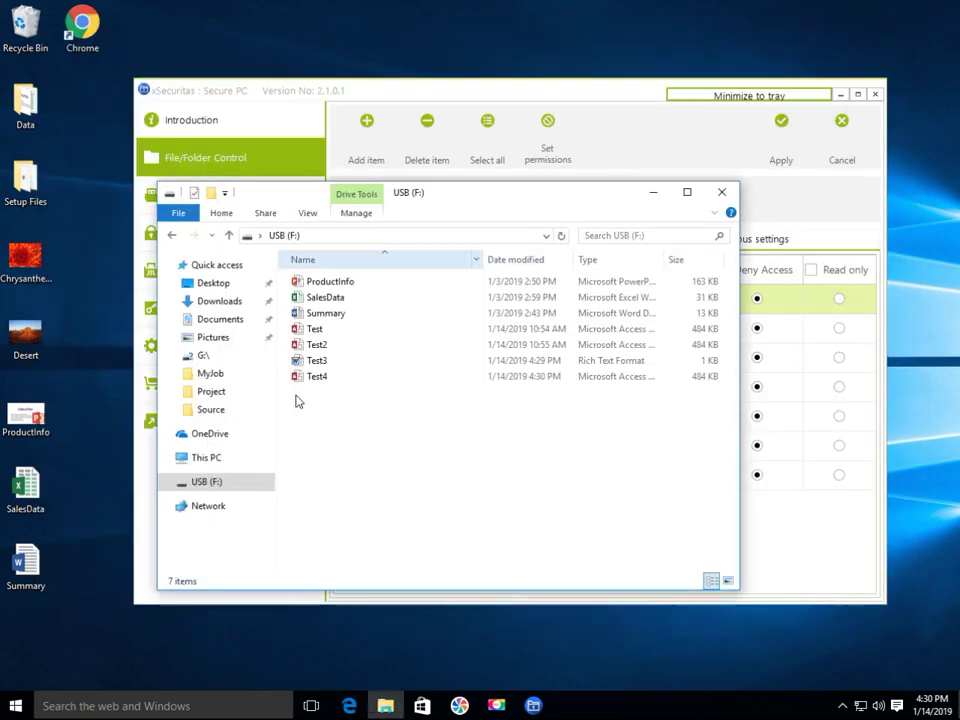
{"action": "left_click", "coordinate": [18, 706]}
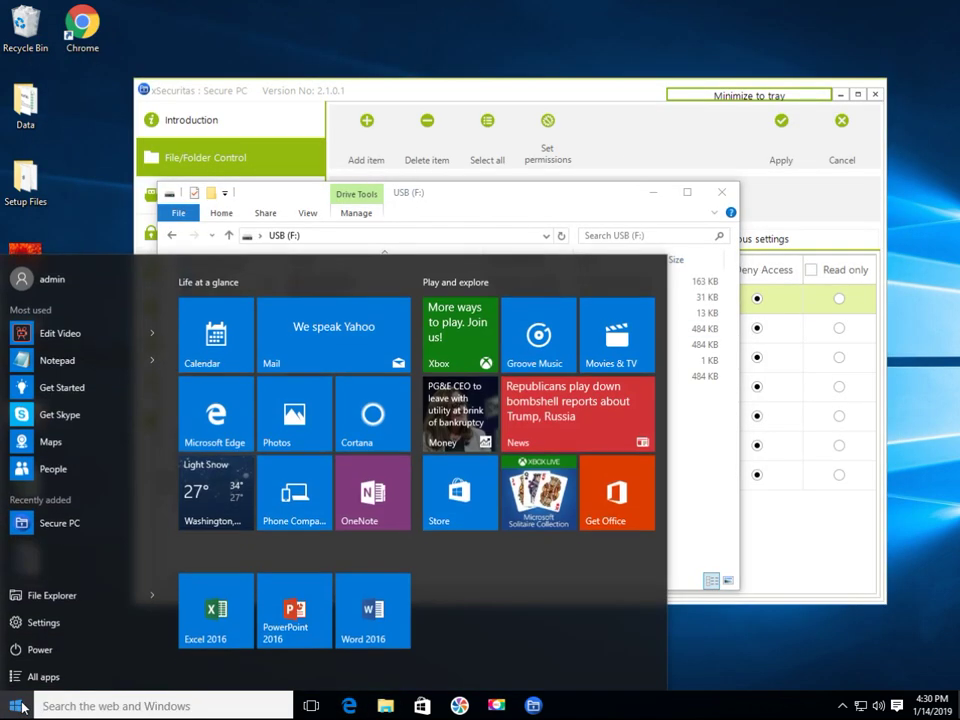
{"action": "left_click", "coordinate": [214, 606]}
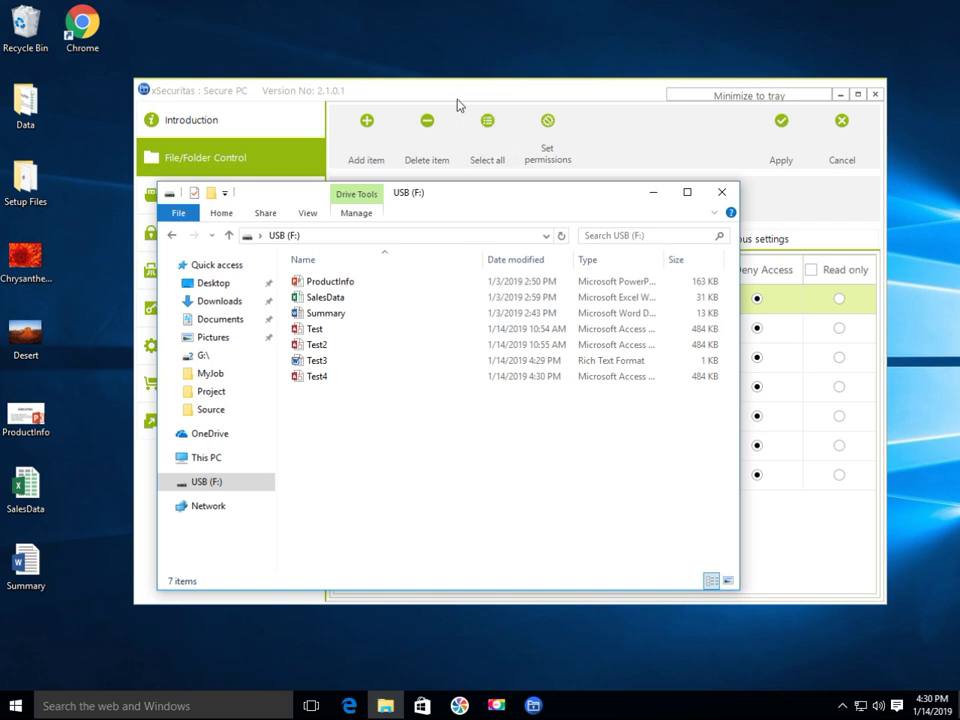
{"action": "left_click", "coordinate": [456, 103]}
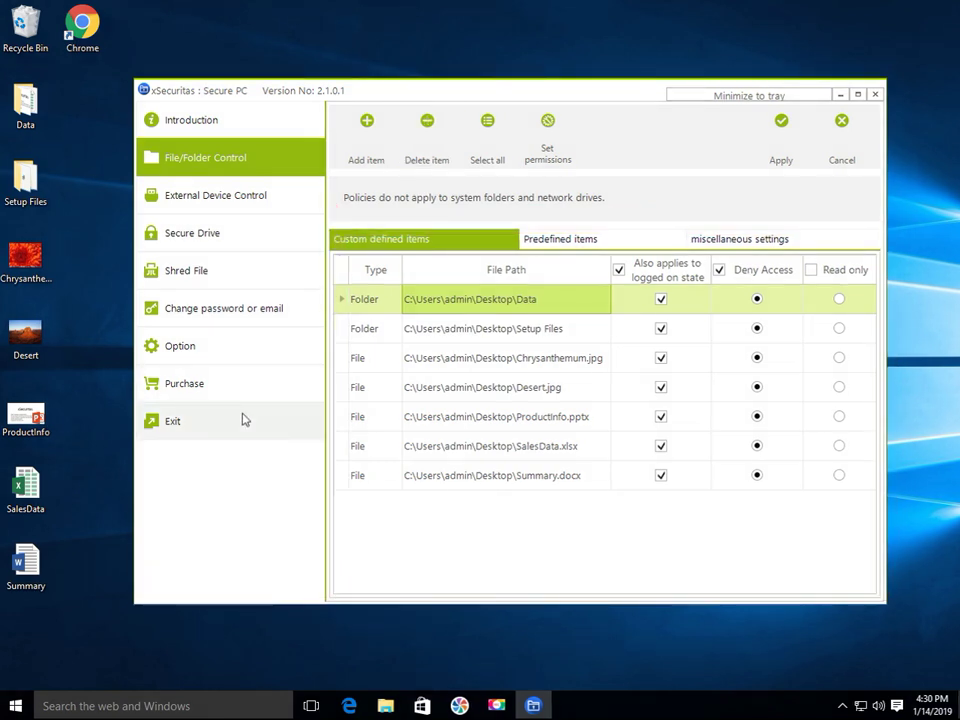
- Log off from Secure PC through Exit > LogOff, confirming with Yes
{"action": "left_click", "coordinate": [244, 418]}
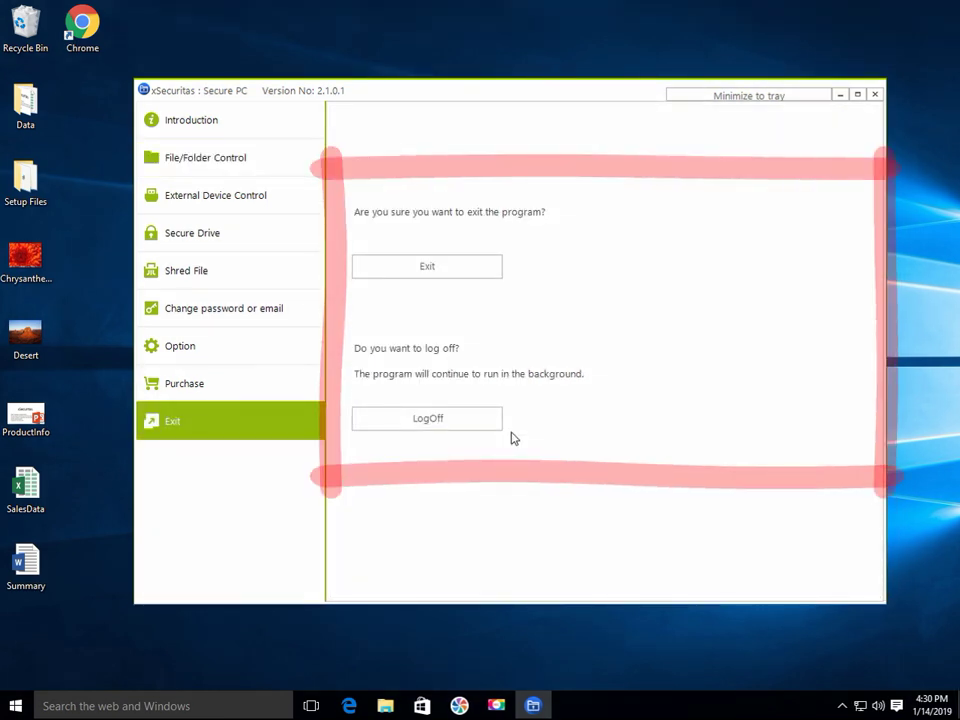
{"action": "left_click", "coordinate": [473, 420]}
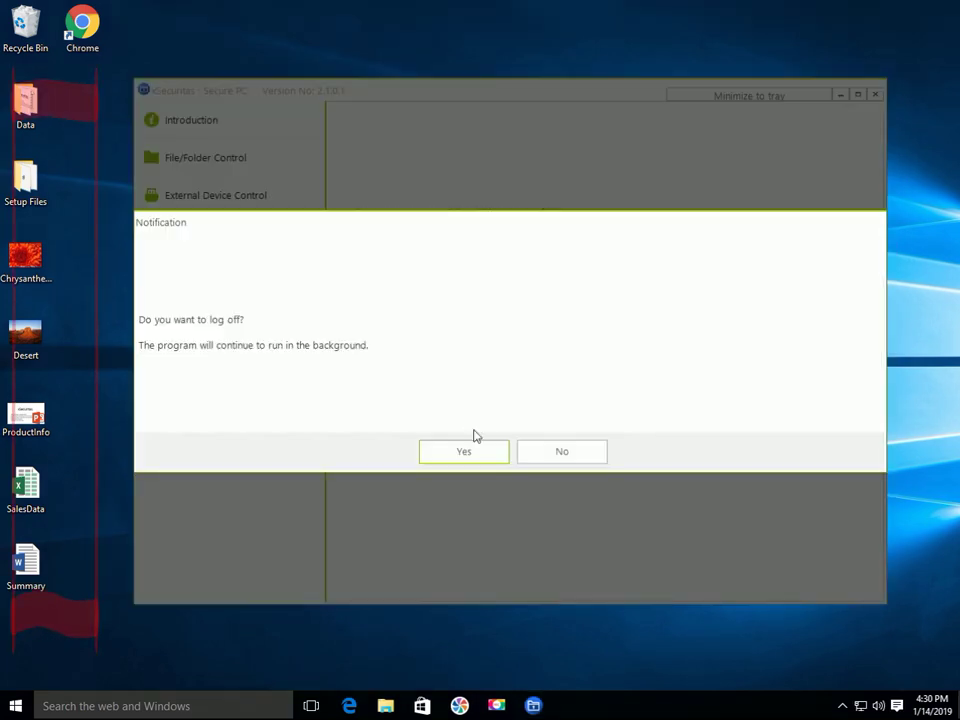
{"action": "left_click", "coordinate": [473, 453]}
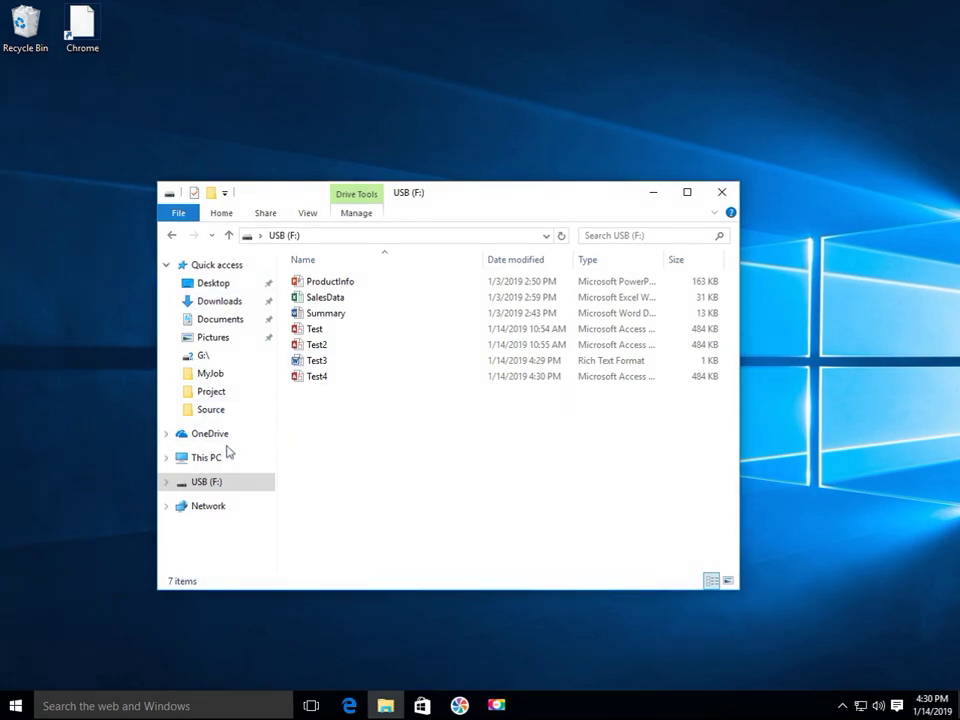
{"action": "left_click", "coordinate": [222, 286]}
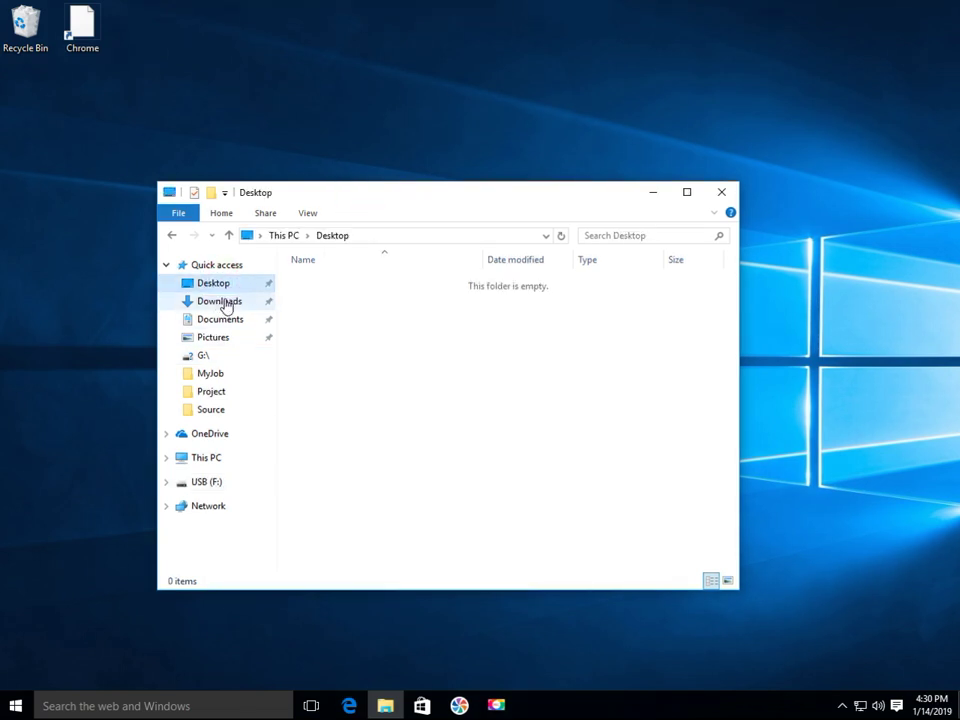
{"action": "left_click", "coordinate": [222, 304]}
{"action": "left_click", "coordinate": [224, 322]}
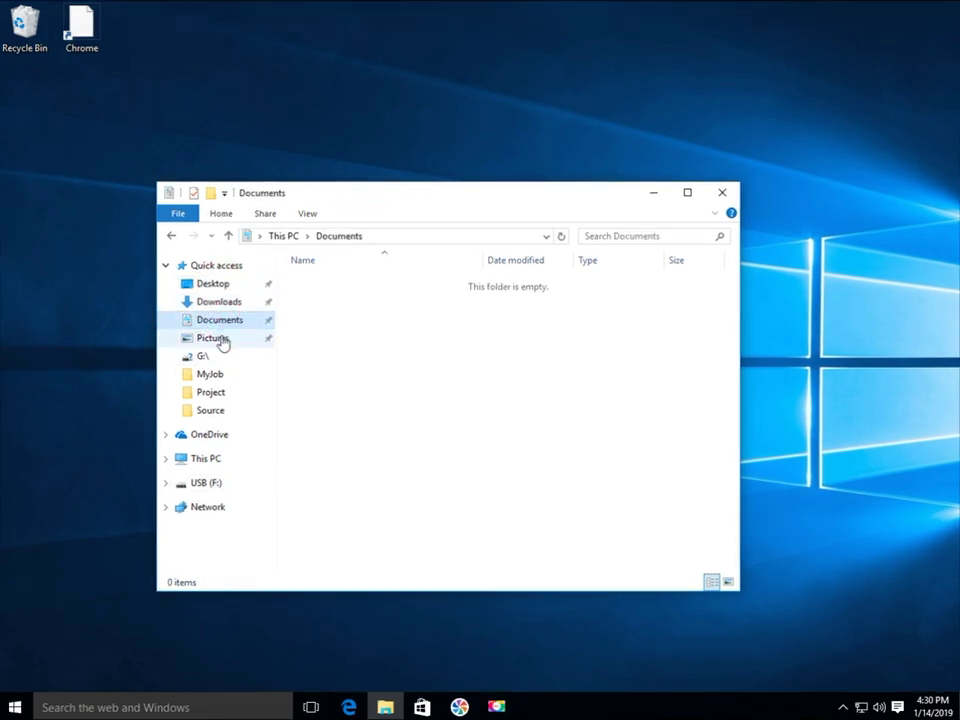
{"action": "left_click", "coordinate": [216, 338]}
{"action": "left_click", "coordinate": [207, 484]}
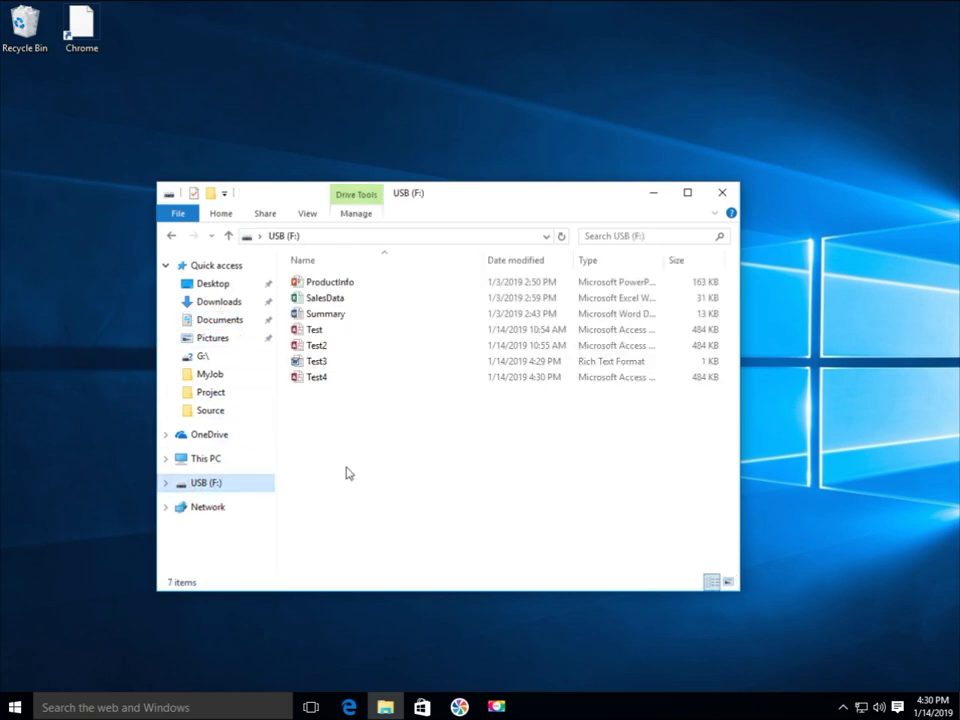
{"action": "right_click", "coordinate": [347, 462]}
{"action": "mouse_move", "coordinate": [396, 641]}
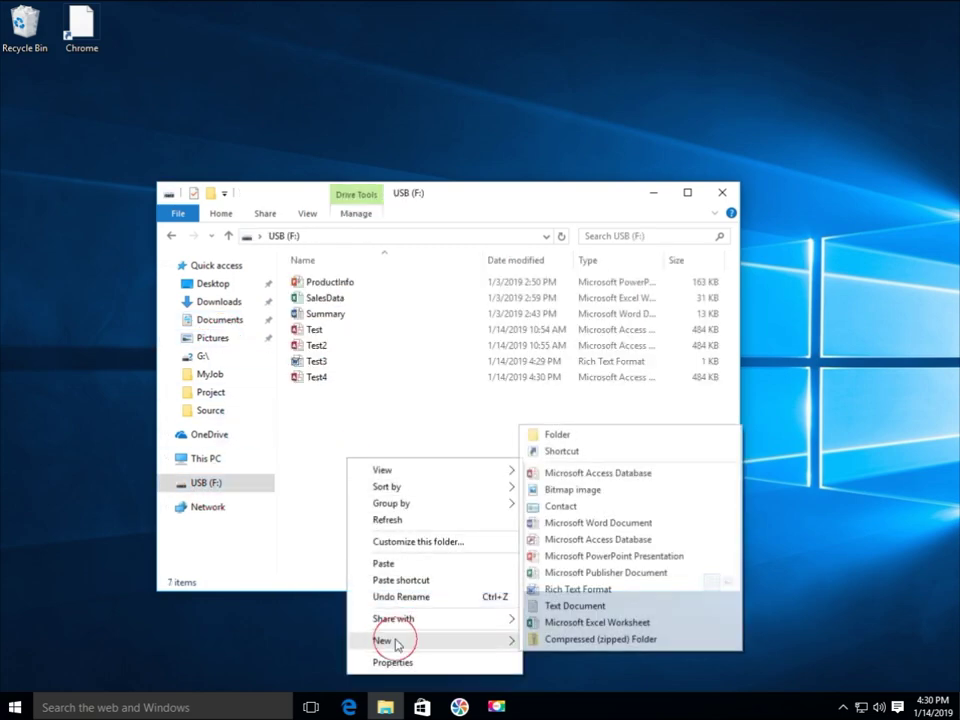
{"action": "left_click", "coordinate": [555, 580]}
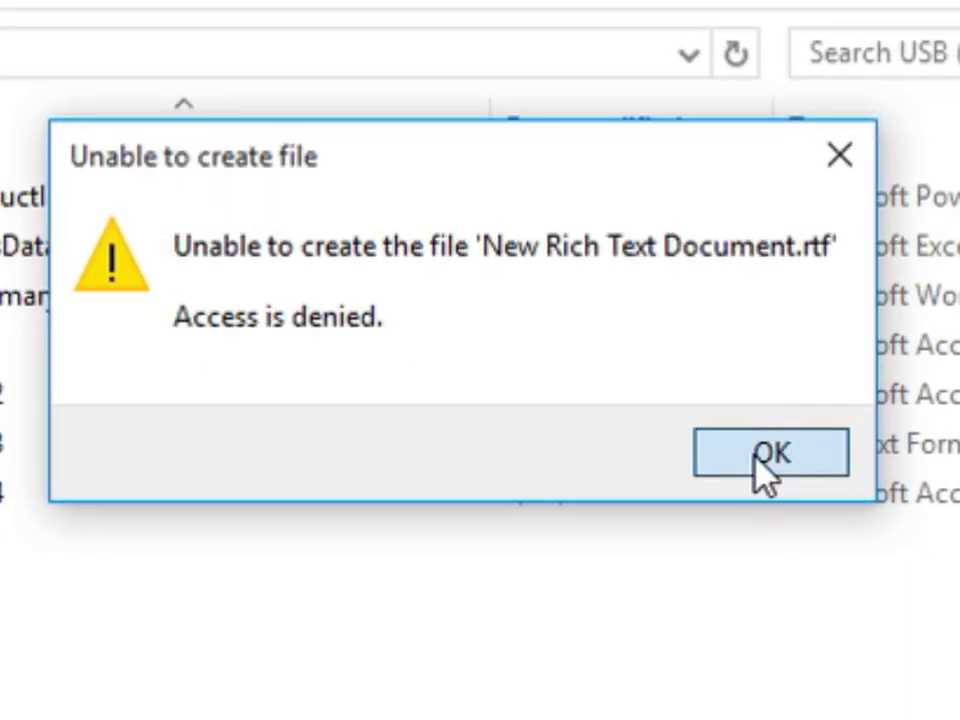
{"action": "left_click", "coordinate": [763, 465]}
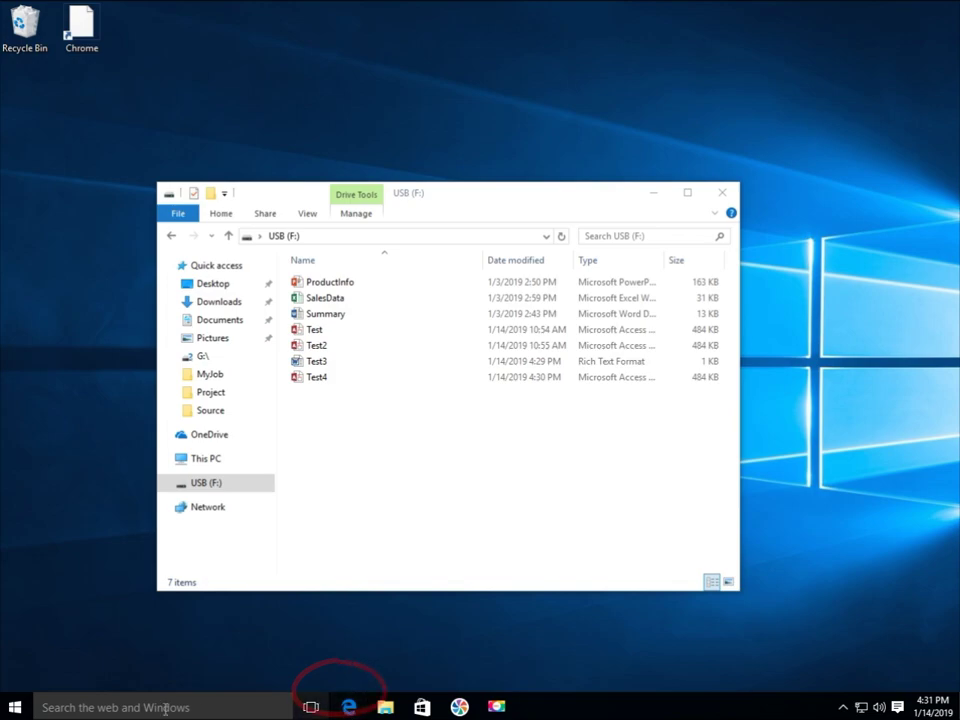
- Try starting Word 2016 from the Start menu and keep its broken shortcut
{"action": "left_click", "coordinate": [14, 707]}
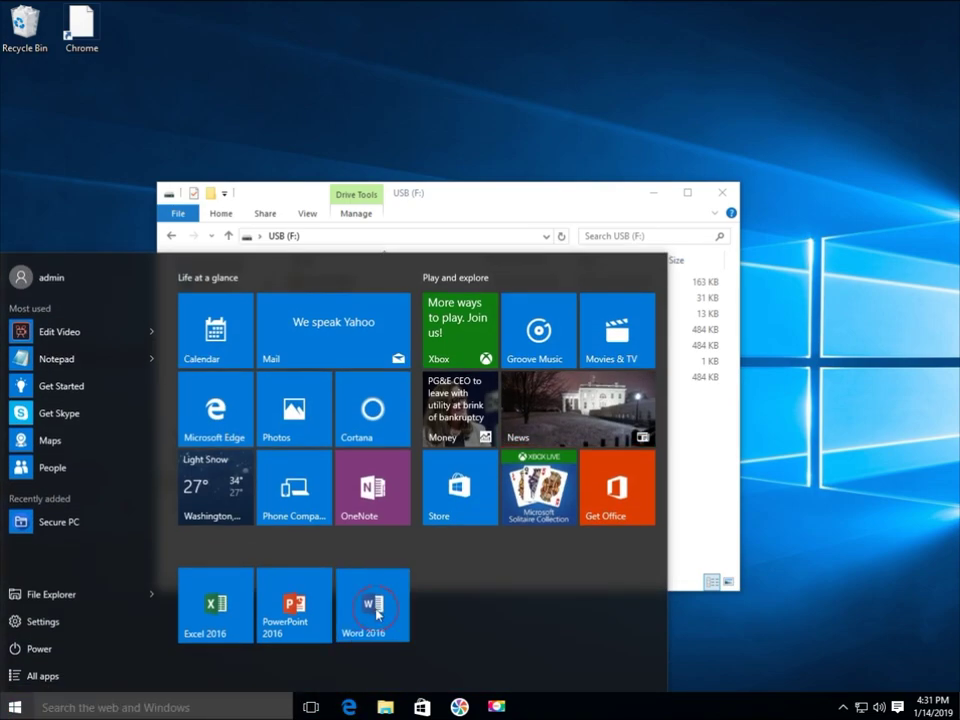
{"action": "left_click", "coordinate": [357, 628]}
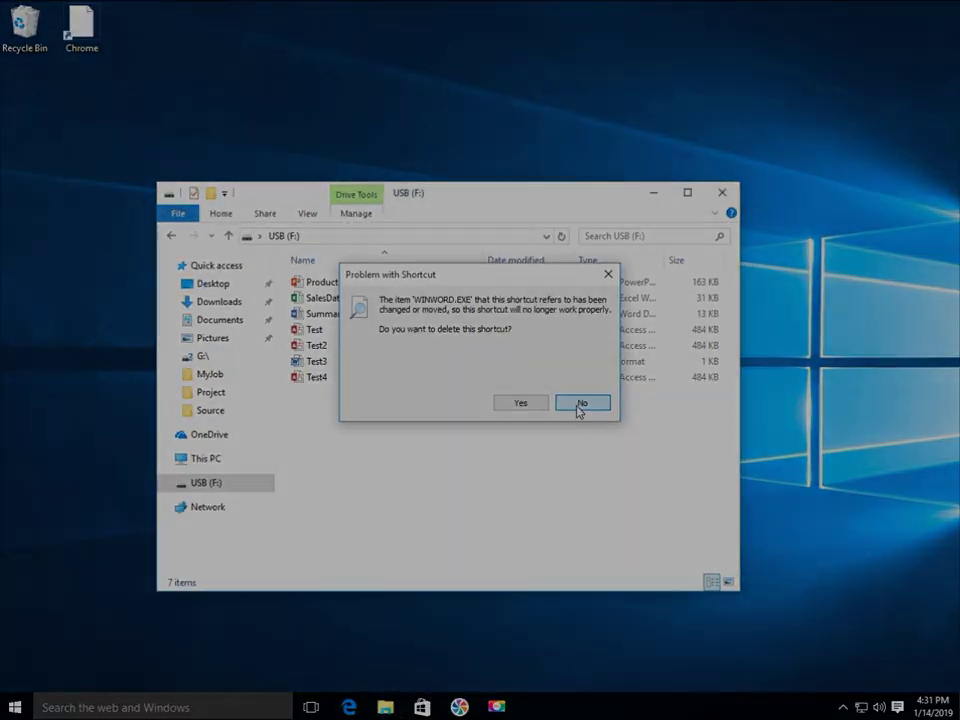
{"action": "left_click", "coordinate": [750, 545]}
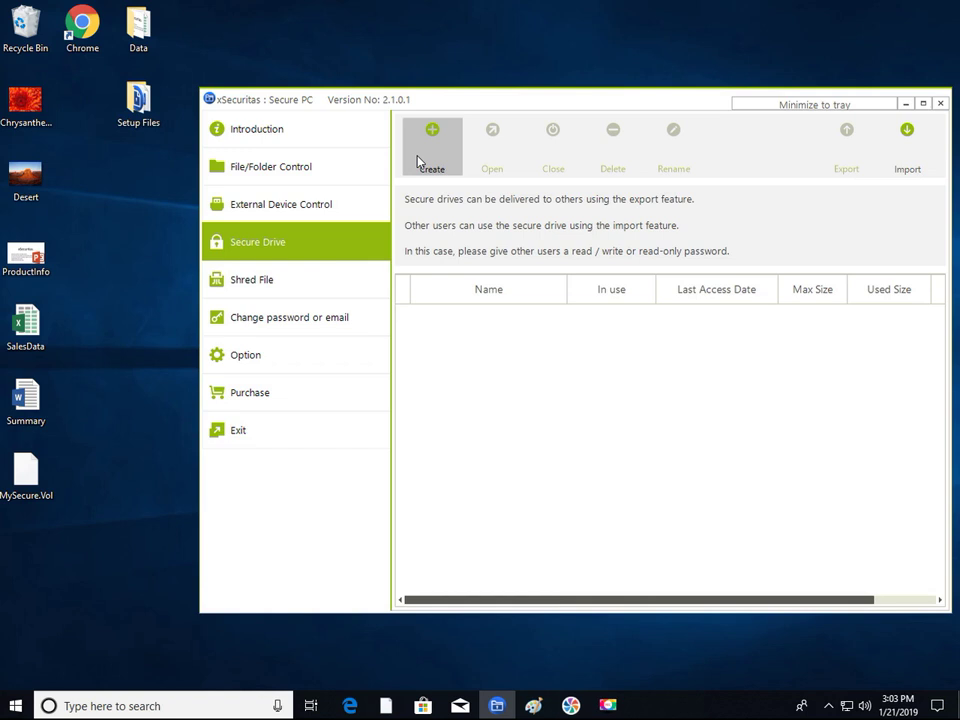
- Create a 4.0 GB secure drive named 'Secure' with read/write and read-only passwords
{"action": "left_click", "coordinate": [419, 162]}
{"action": "left_click", "coordinate": [603, 272]}
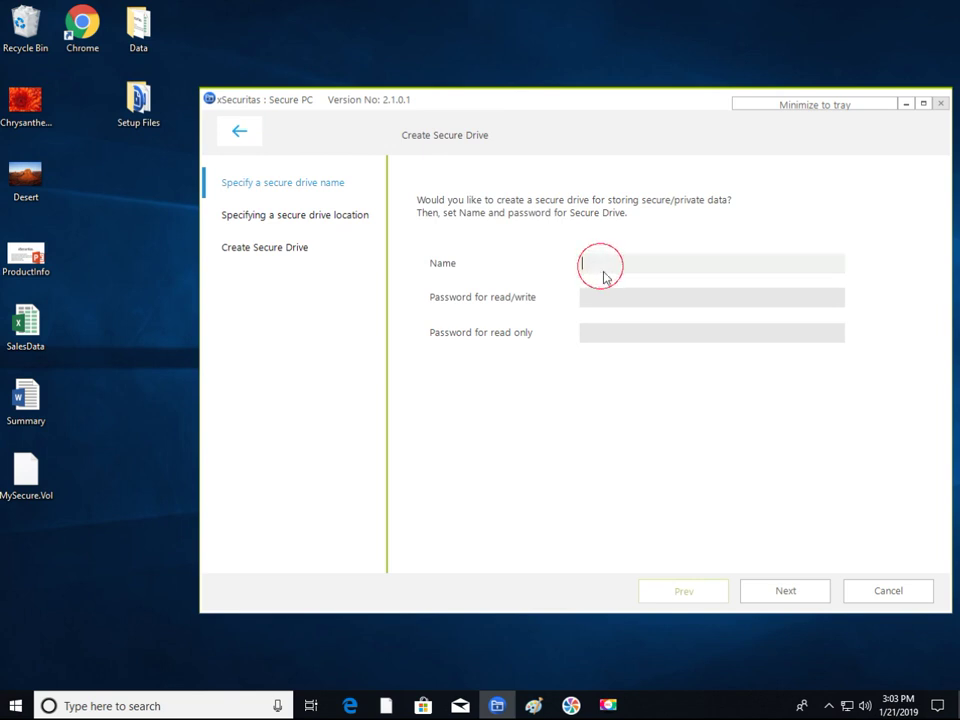
{"action": "type", "text": "Sec"}
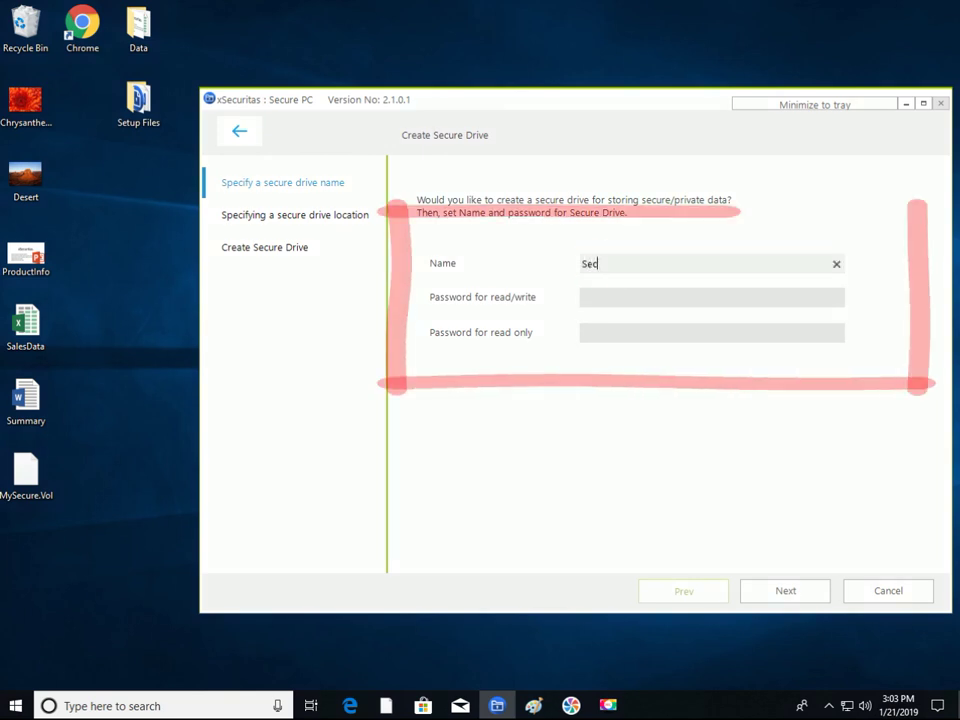
{"action": "type", "text": "ure"}
{"action": "left_click", "coordinate": [583, 297]}
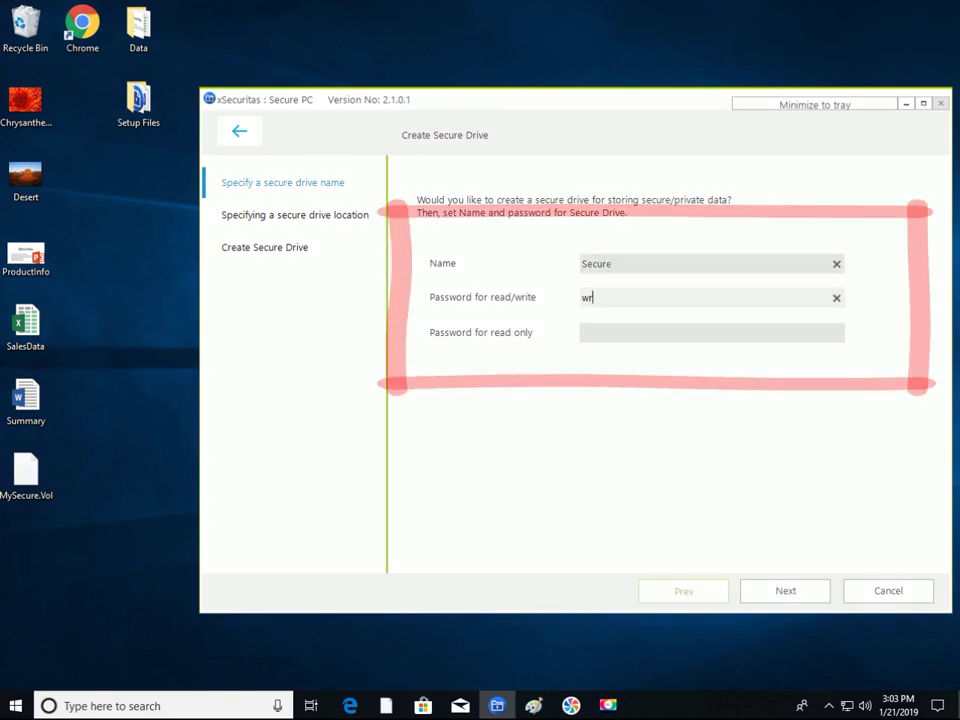
{"action": "left_click", "coordinate": [583, 332]}
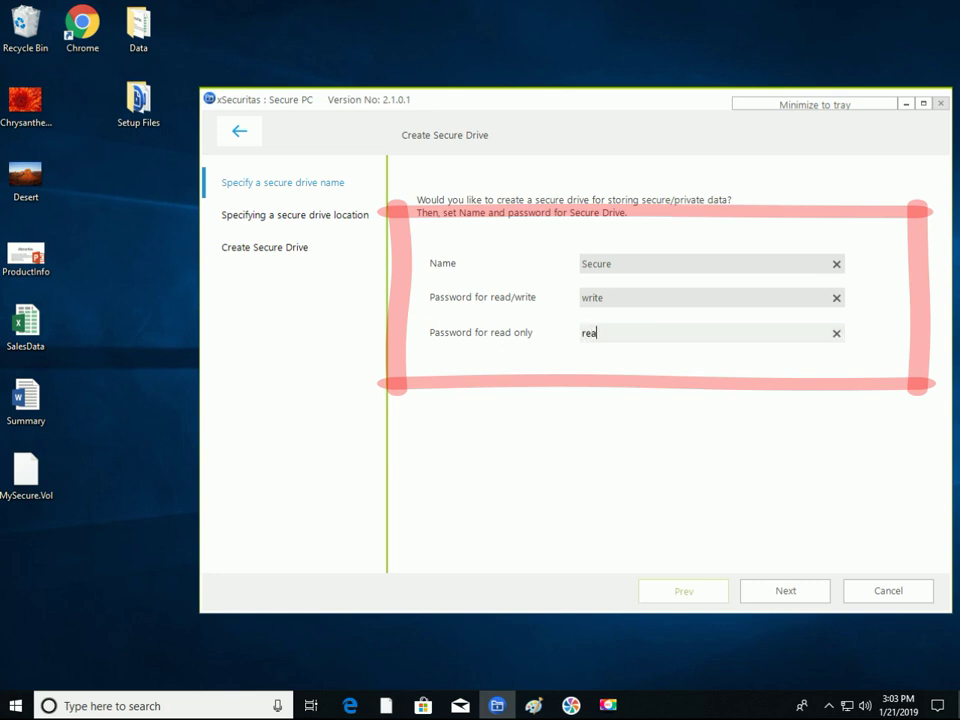
{"action": "left_click", "coordinate": [794, 599]}
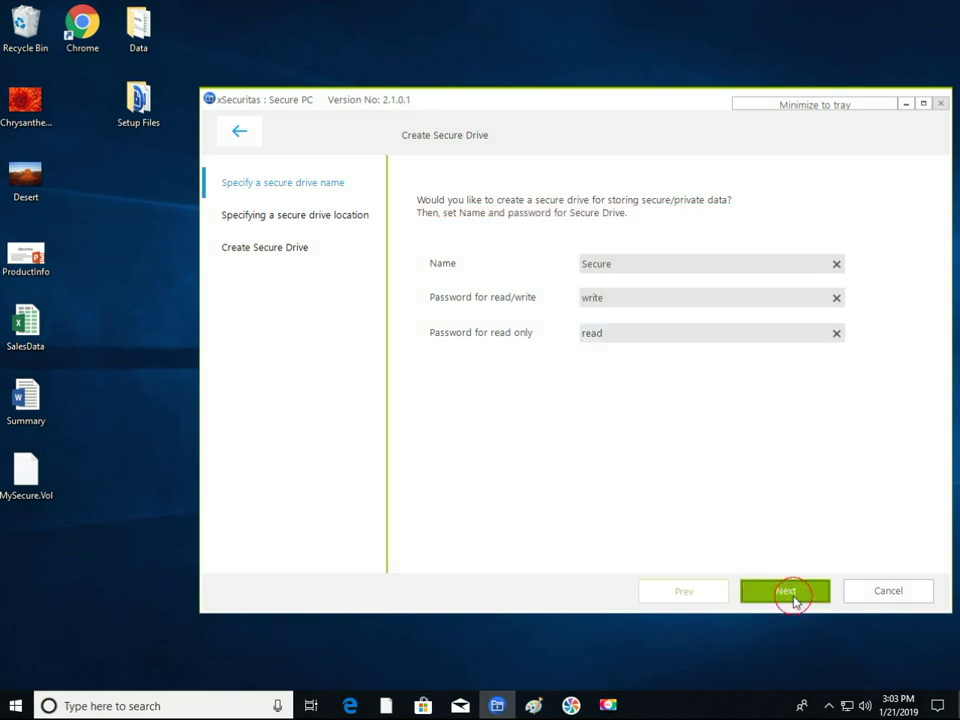
{"action": "left_click", "coordinate": [785, 591]}
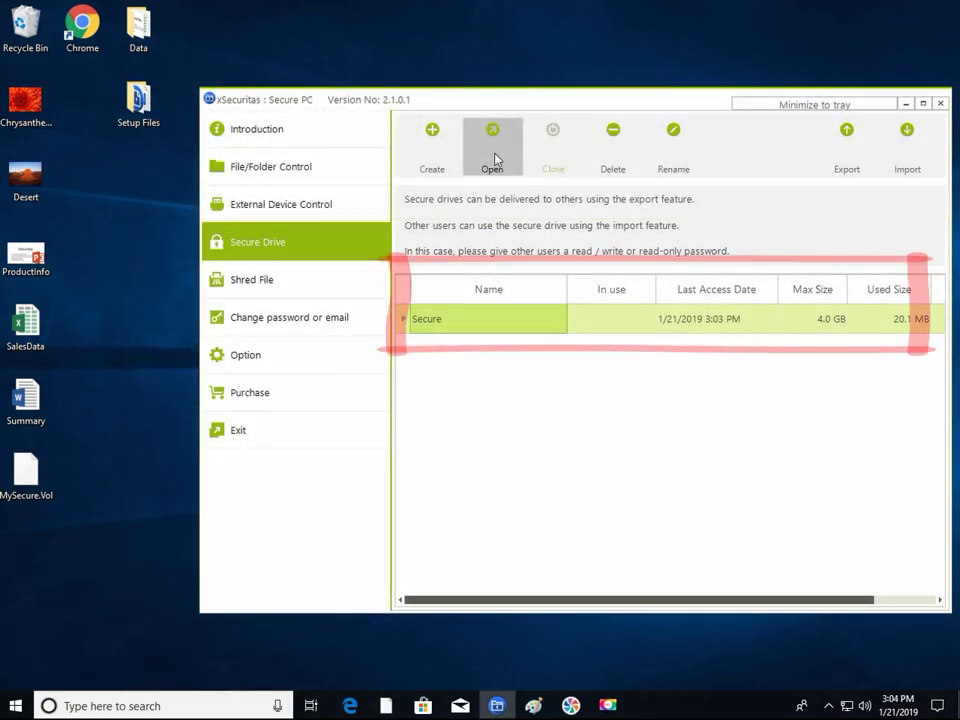
- Mount the Secure drive as F: by entering its password
{"action": "left_click", "coordinate": [493, 158]}
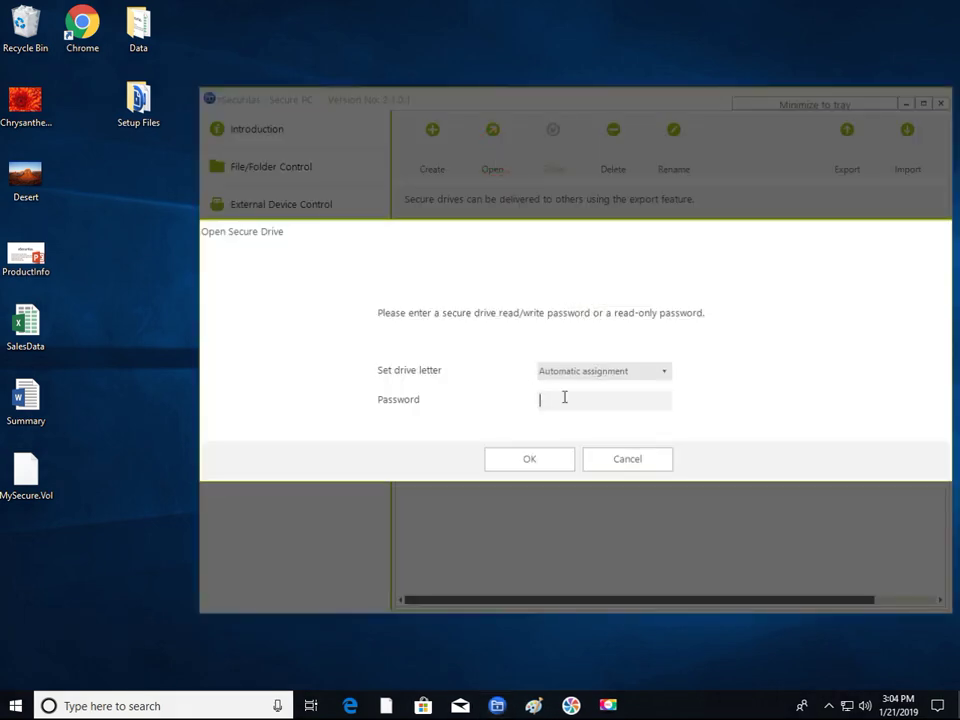
{"action": "type", "text": "1234"}
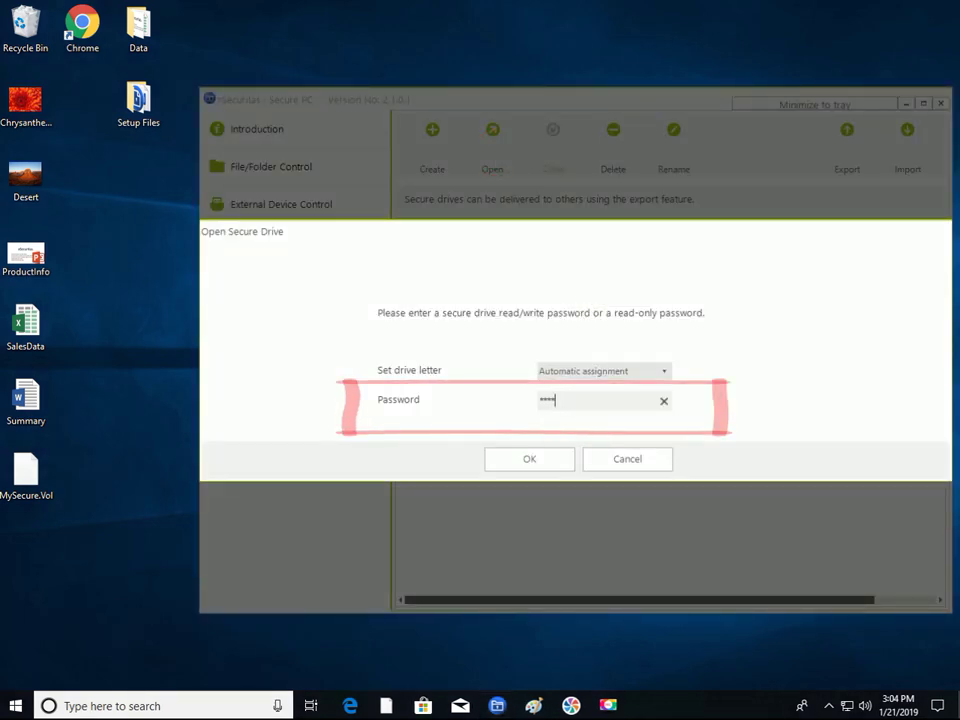
{"action": "type", "text": "5"}
{"action": "key", "text": "Return"}
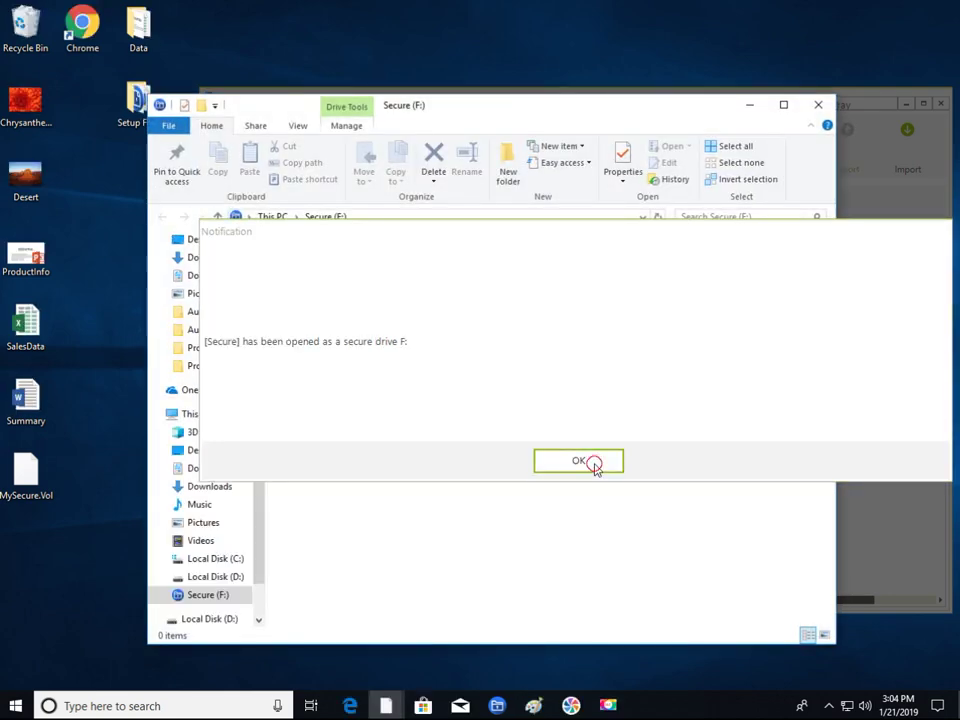
{"action": "left_click", "coordinate": [589, 464]}
- Add an empty New Text Document to drive F, then close the drive window
{"action": "right_click", "coordinate": [437, 403]}
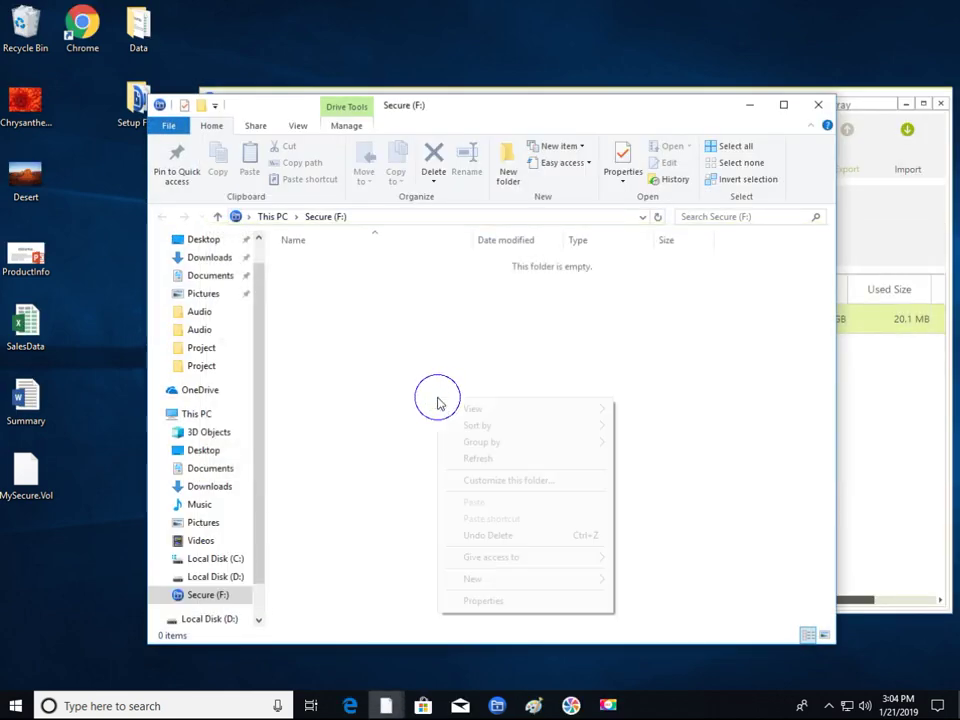
{"action": "mouse_move", "coordinate": [508, 580]}
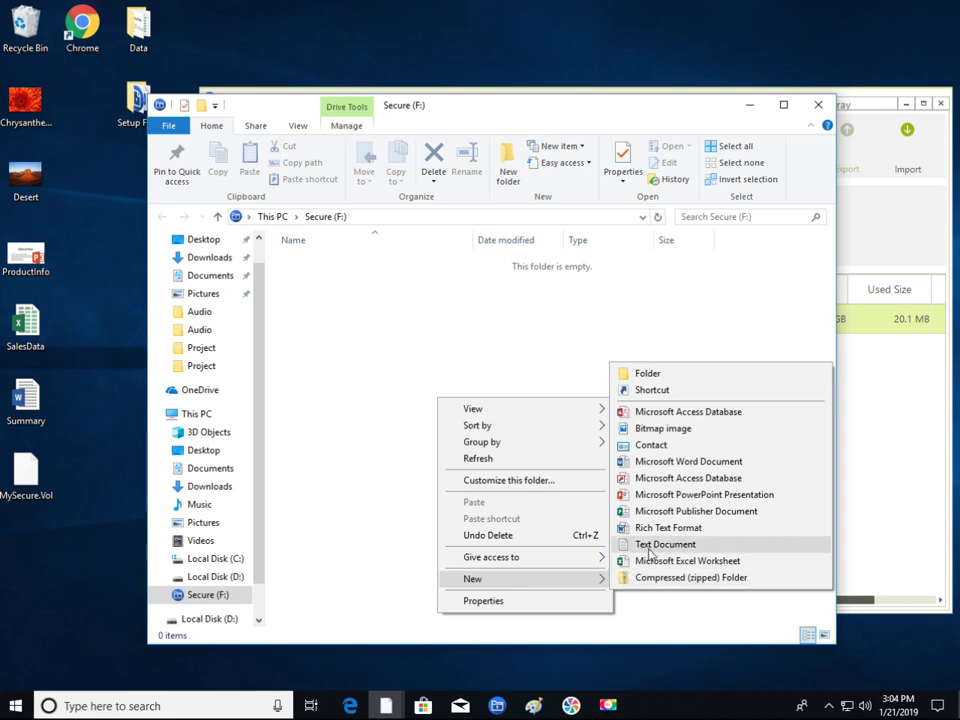
{"action": "left_click", "coordinate": [650, 544]}
{"action": "left_click", "coordinate": [604, 514]}
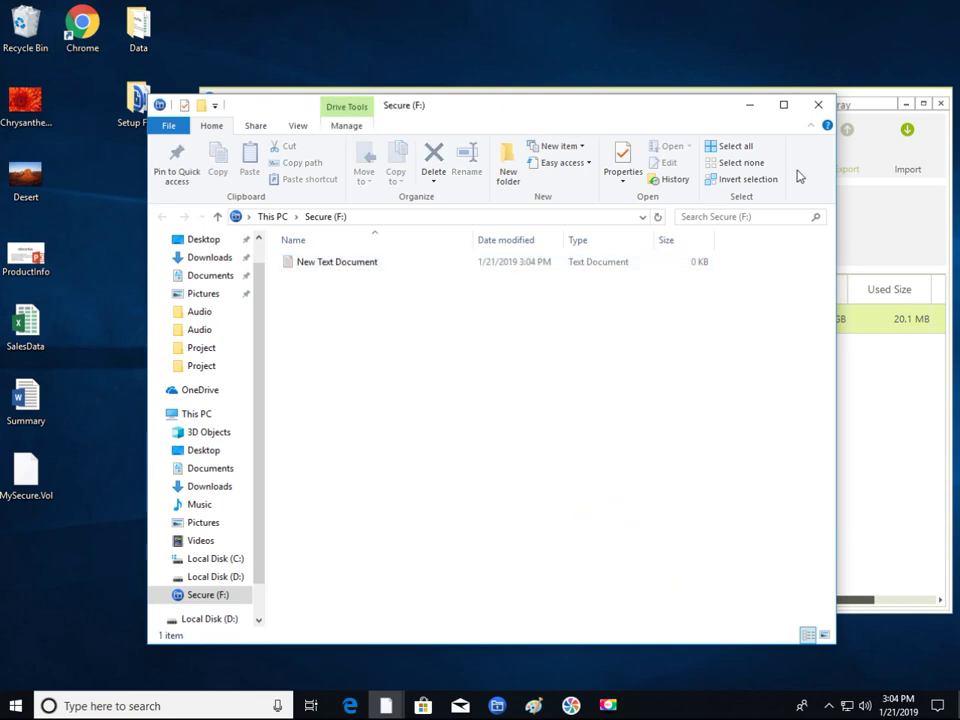
{"action": "left_click", "coordinate": [819, 107]}
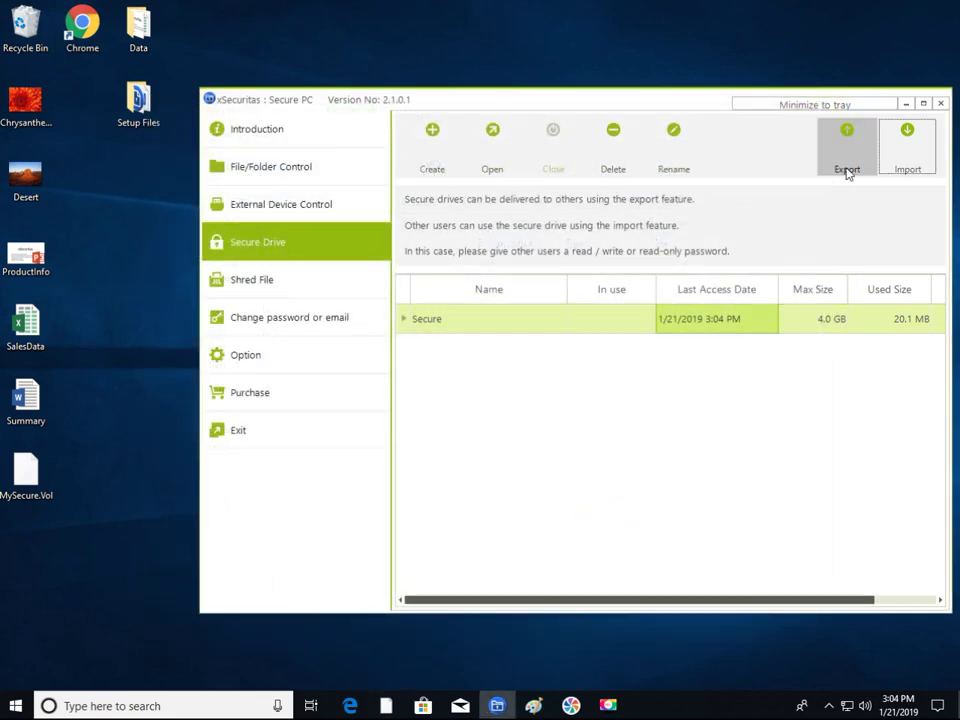
- Export the Secure drive to the Desktop as Secure.Vol
{"action": "left_click", "coordinate": [847, 170]}
{"action": "left_click", "coordinate": [779, 590]}
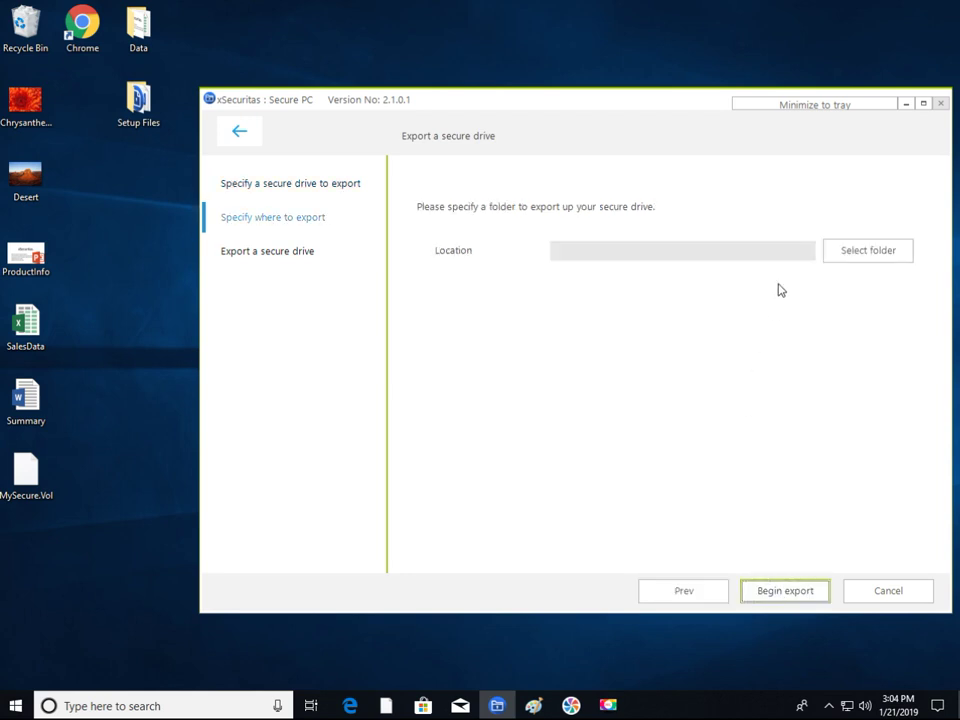
{"action": "left_click", "coordinate": [846, 252]}
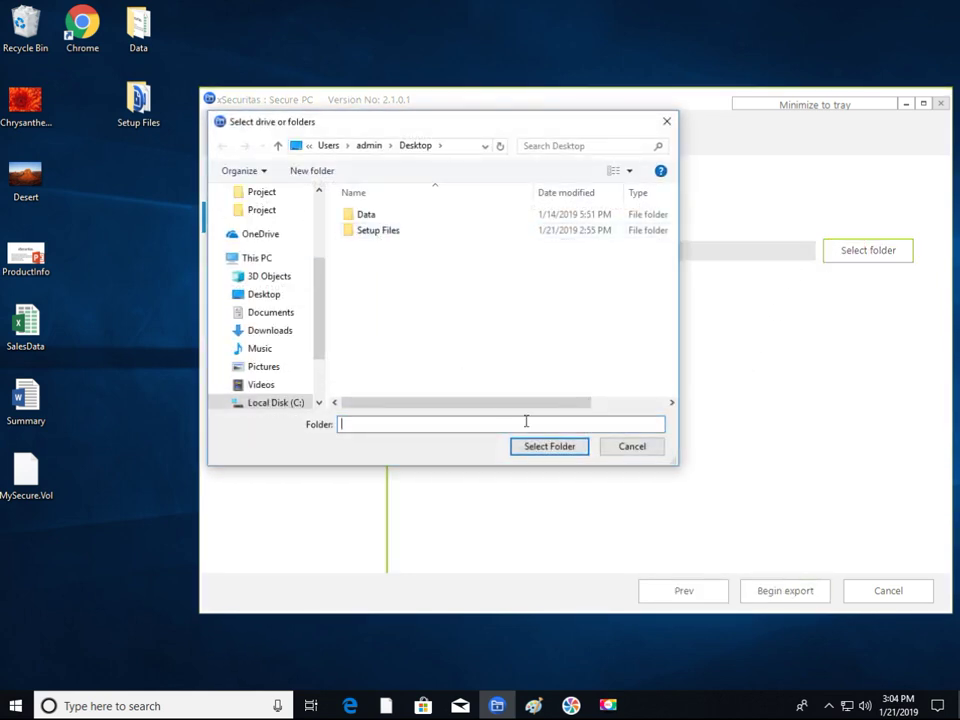
{"action": "left_click", "coordinate": [559, 445]}
{"action": "left_click", "coordinate": [787, 590]}
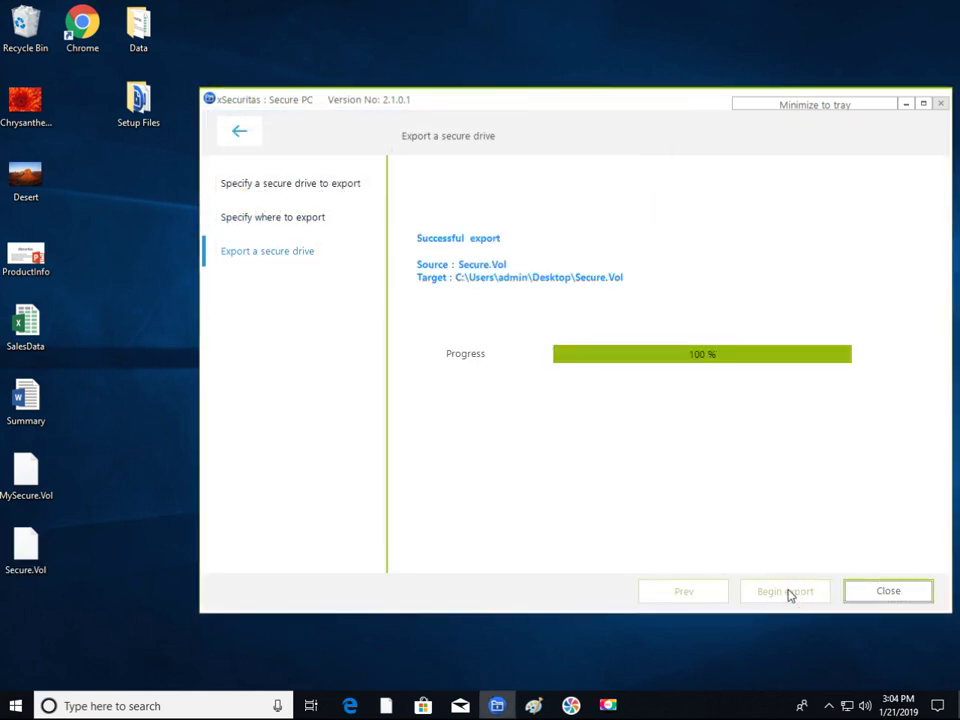
{"action": "left_click", "coordinate": [883, 596]}
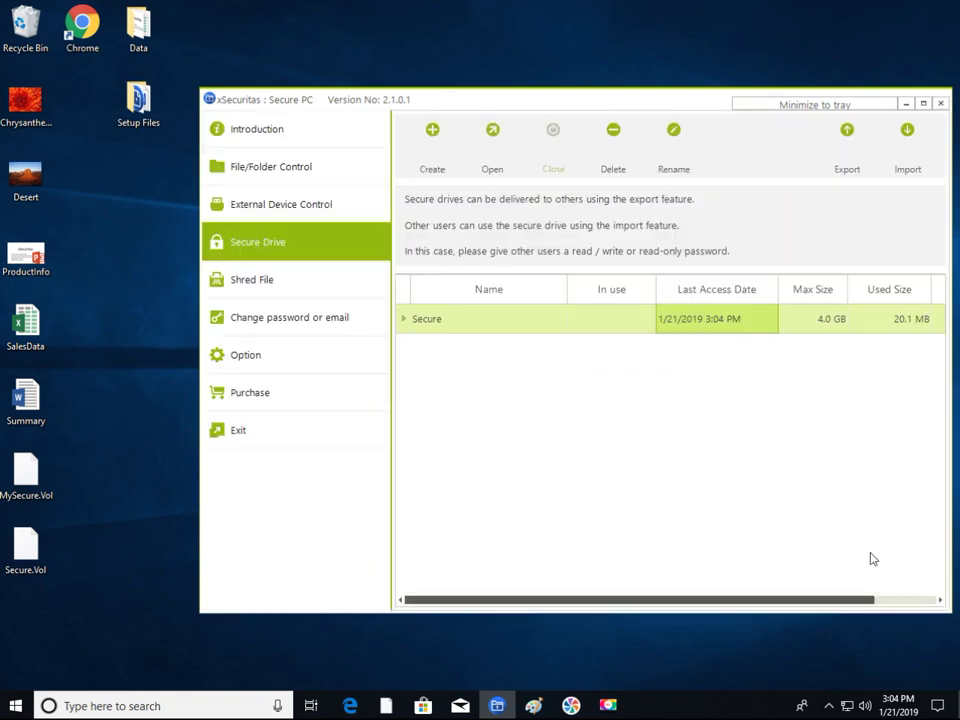
- Import MySecure.Vol, advancing to the step for naming the imported drive
{"action": "left_click", "coordinate": [905, 156]}
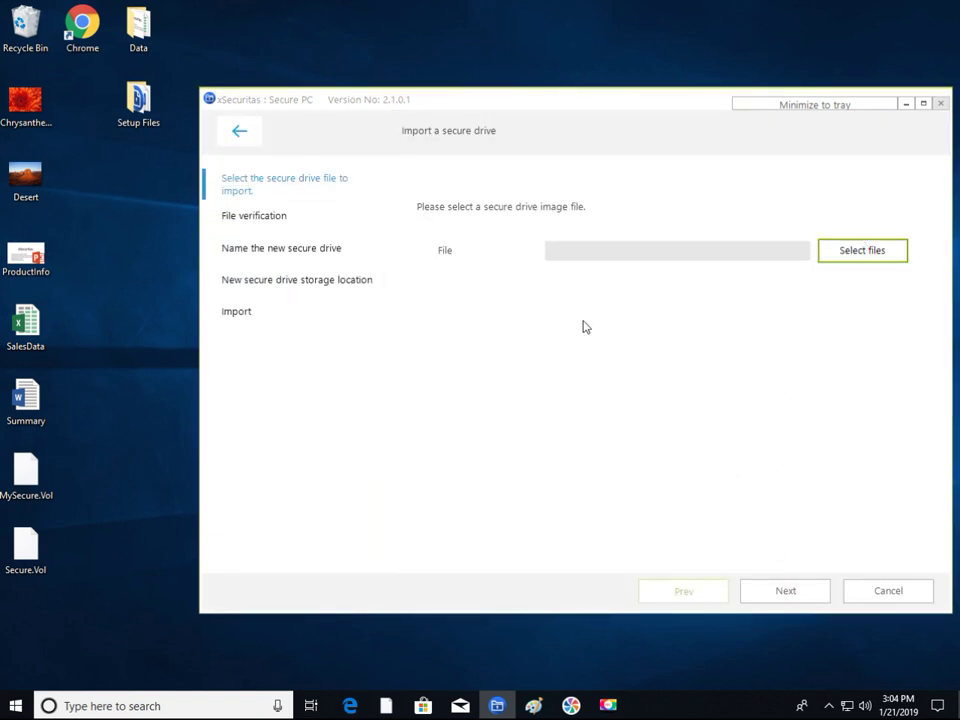
{"action": "double_click", "coordinate": [385, 248]}
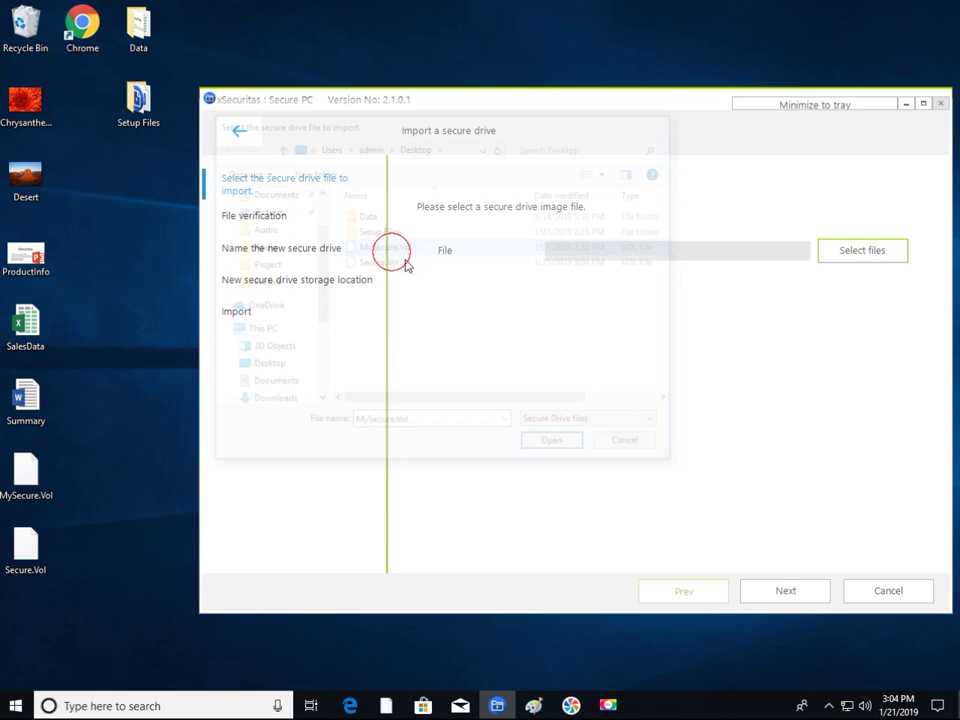
{"action": "left_click", "coordinate": [784, 589]}
{"action": "left_click", "coordinate": [786, 589]}
{"action": "left_click", "coordinate": [577, 262]}
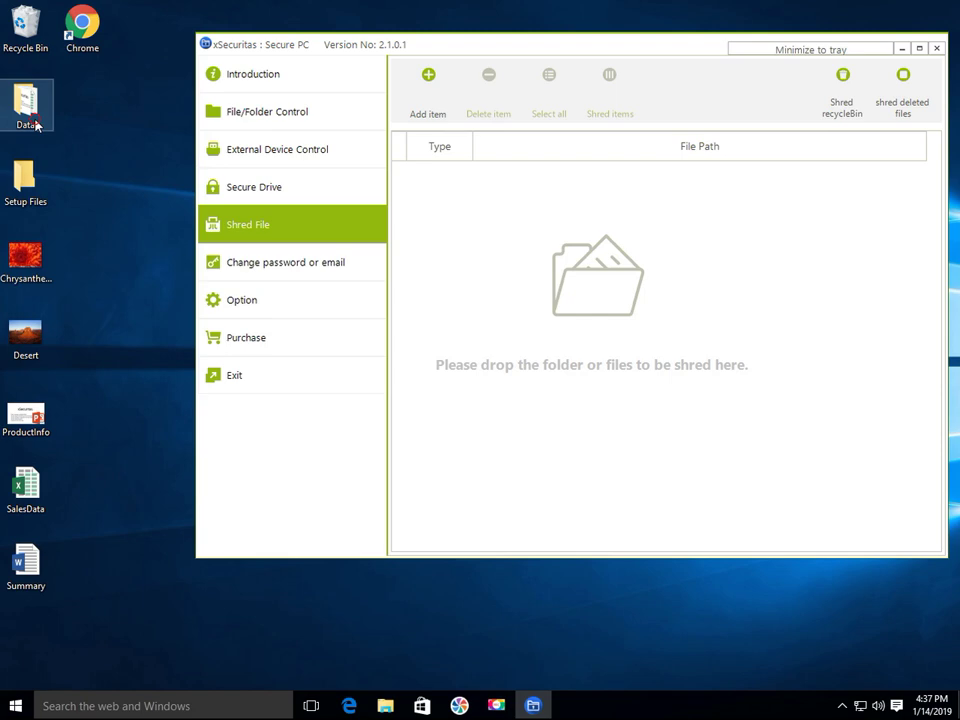
- Shred all eight files from the Desktop Data folder
{"action": "double_click", "coordinate": [30, 105]}
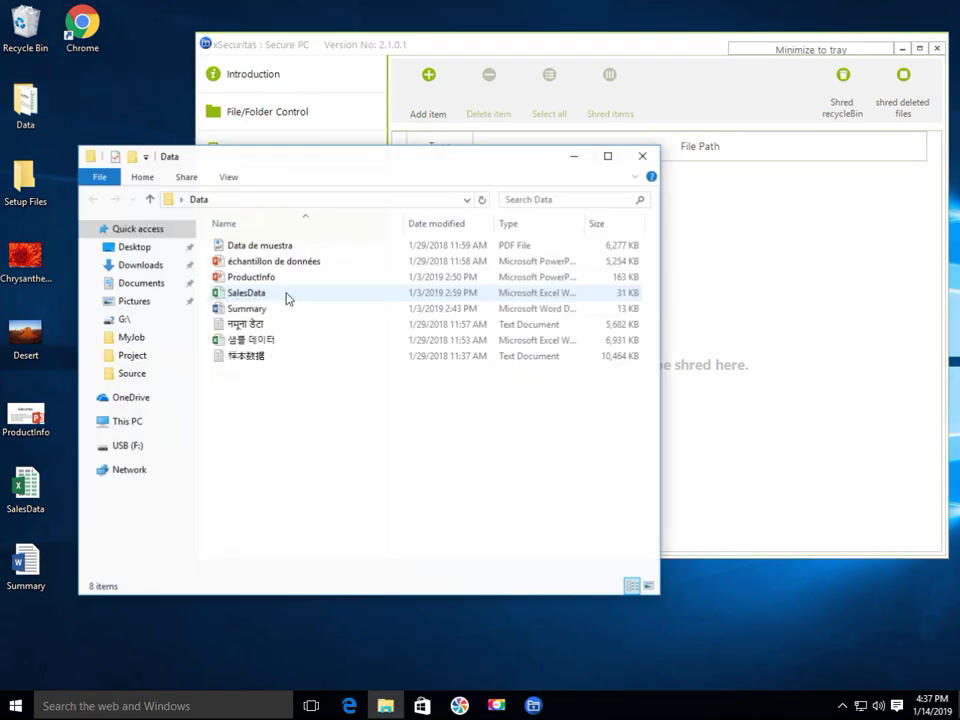
{"action": "left_click_drag", "start_coordinate": [304, 426], "coordinate": [790, 379]}
{"action": "left_click", "coordinate": [616, 90]}
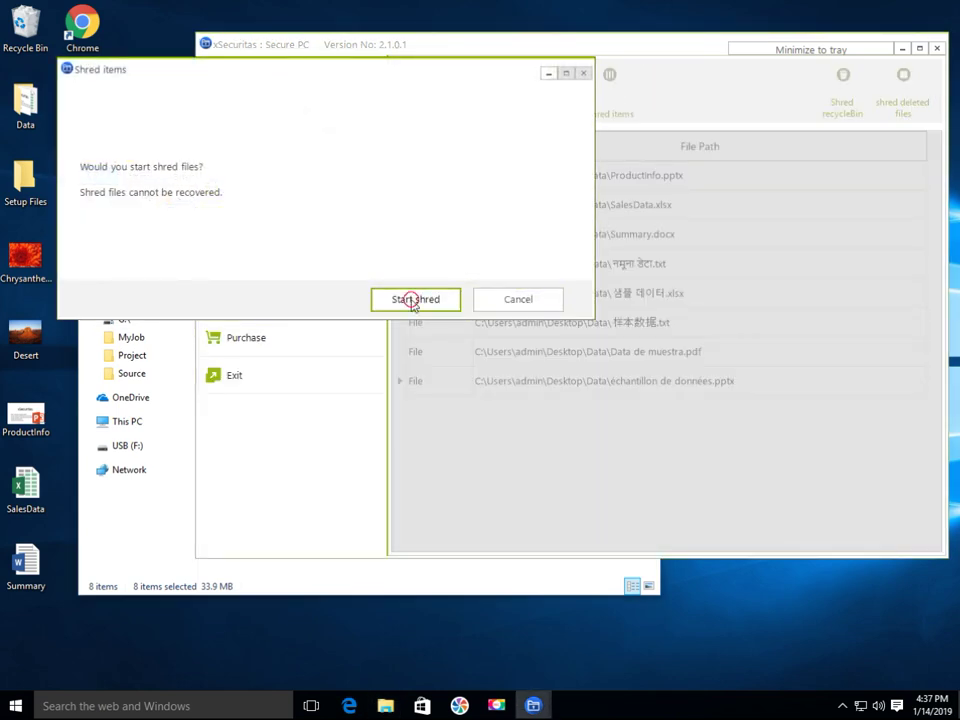
{"action": "left_click", "coordinate": [414, 300]}
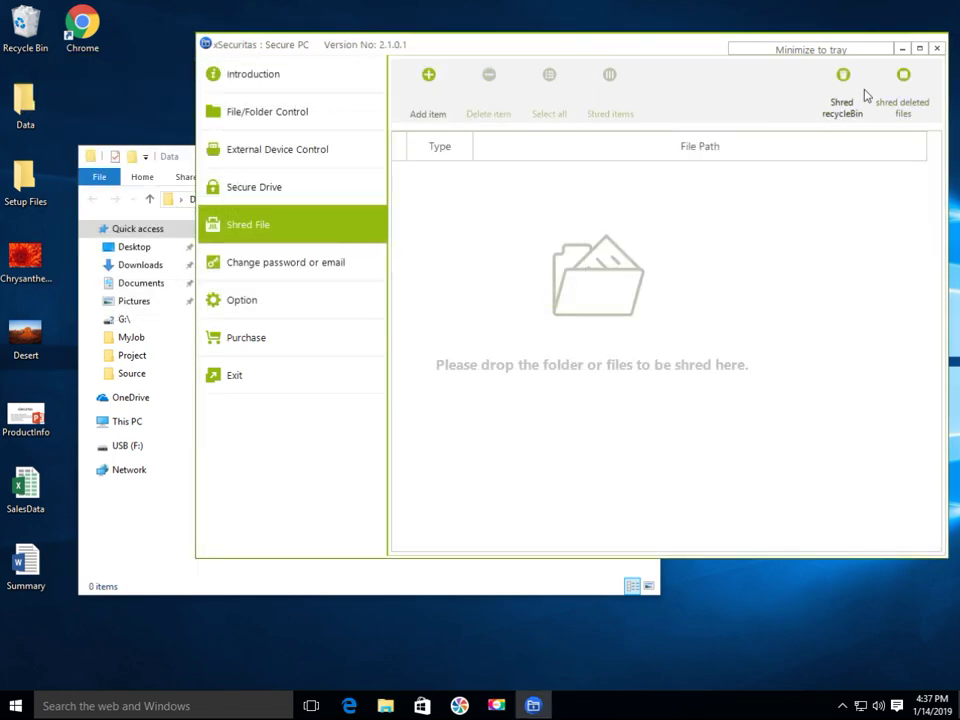
- Shred the Recycle Bin contents and confirm with Start shred
{"action": "left_click", "coordinate": [843, 92]}
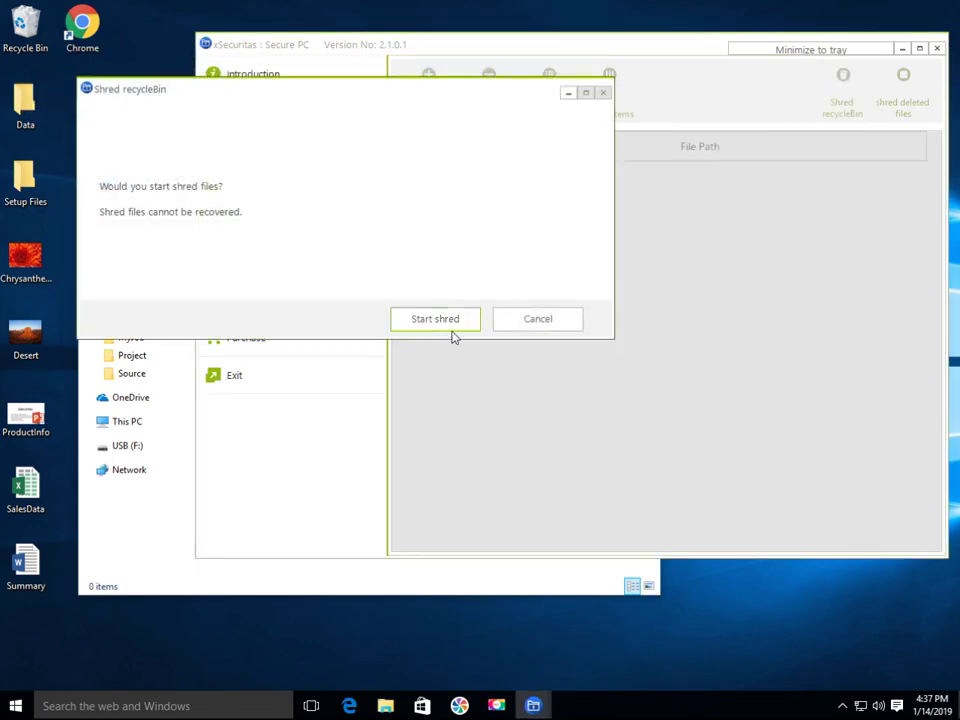
{"action": "left_click", "coordinate": [435, 319]}
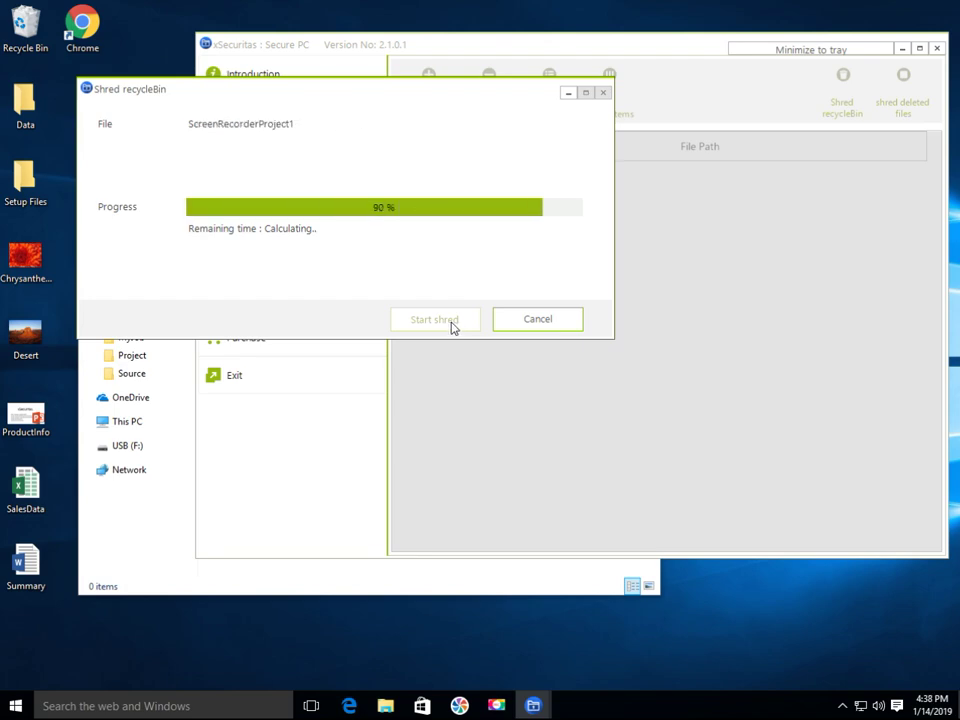